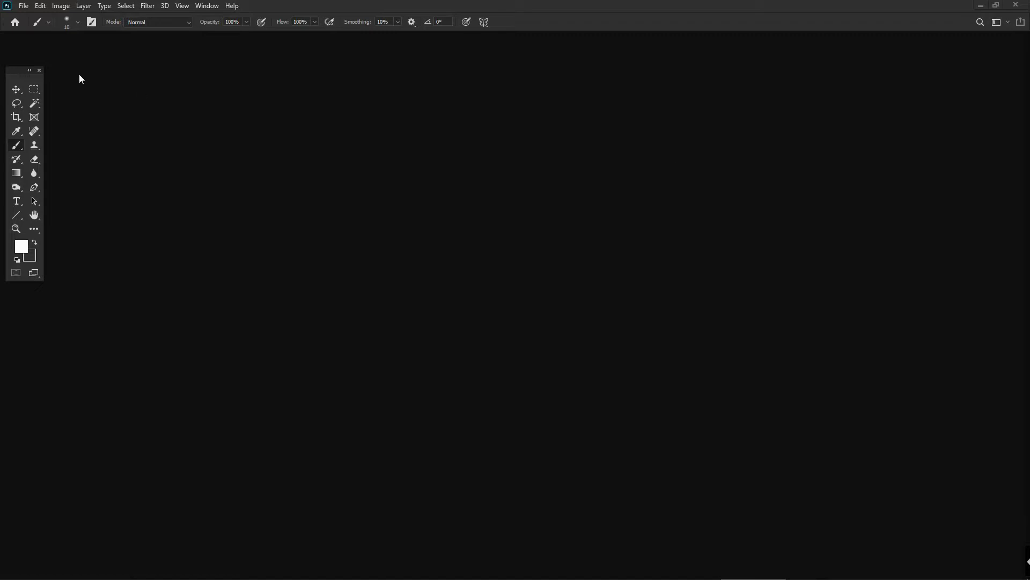
- Open NGC 5128 LUM.tif from the Images folder and open the Camera Raw Filter on it
{"action": "left_click", "coordinate": [23, 6]}
{"action": "left_click", "coordinate": [32, 26]}
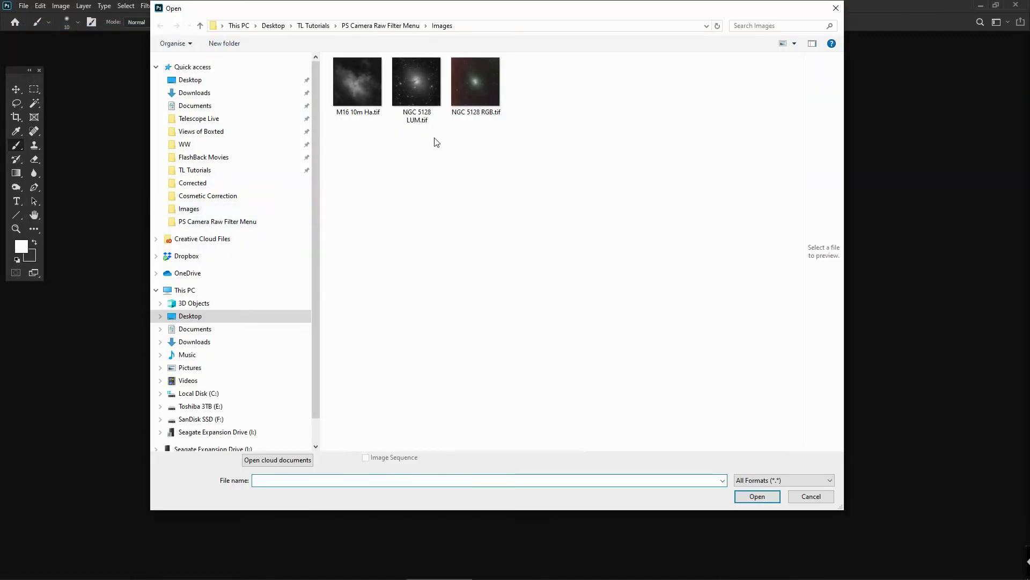
{"action": "double_click", "coordinate": [418, 95]}
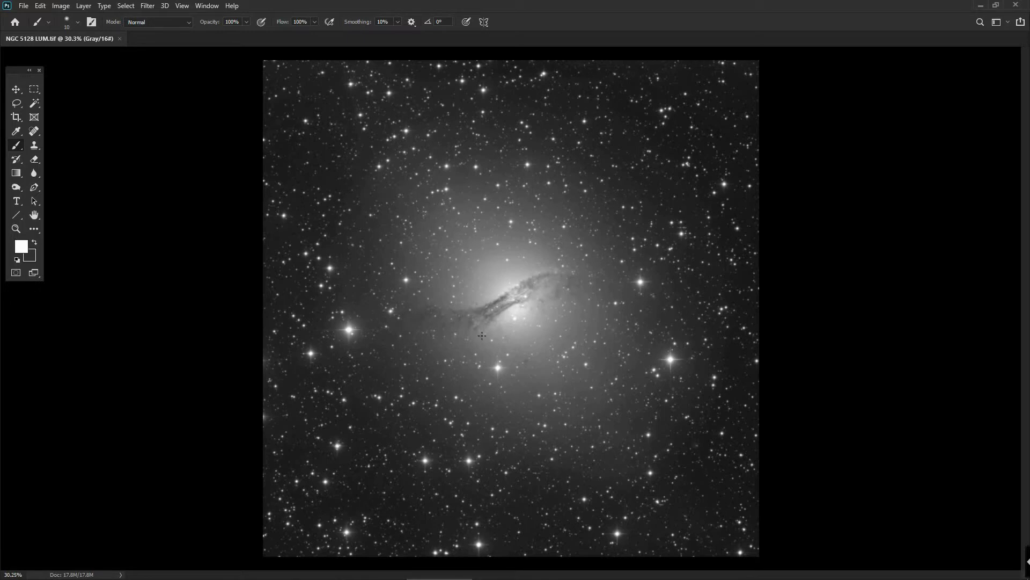
{"action": "scroll", "coordinate": [563, 276], "scroll_direction": "up", "scroll_amount": 2}
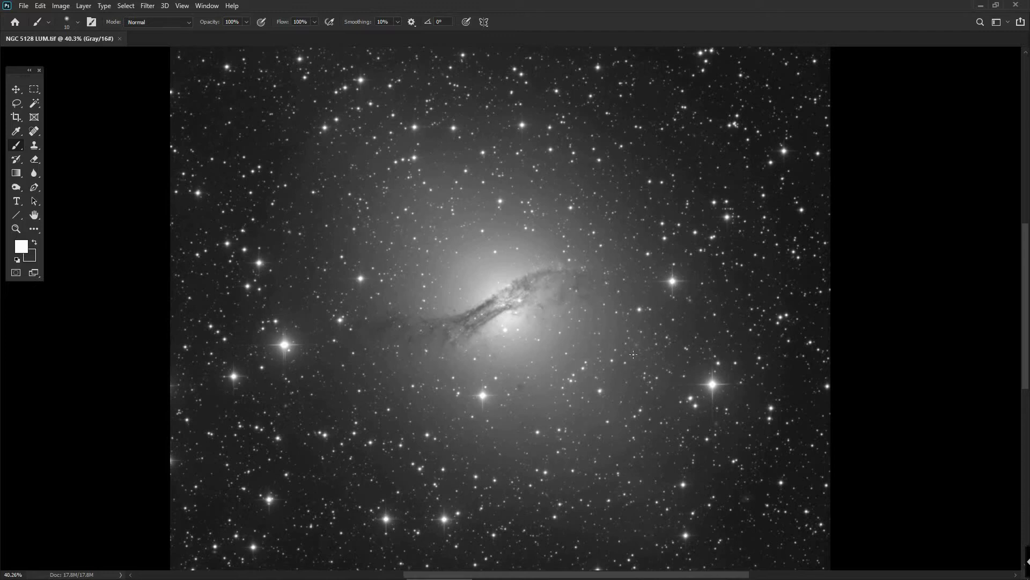
{"action": "left_click", "coordinate": [148, 7]}
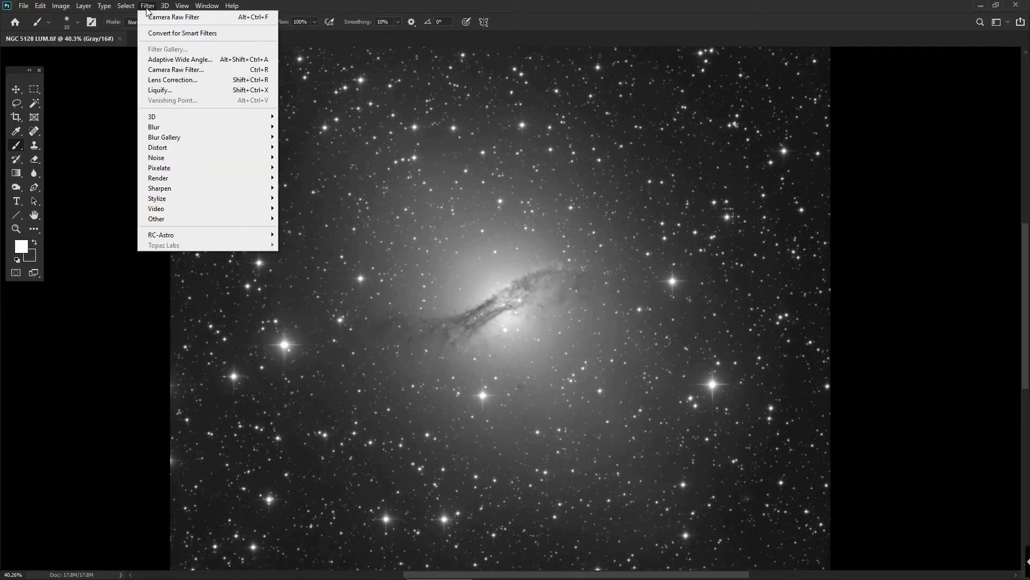
{"action": "left_click", "coordinate": [151, 69]}
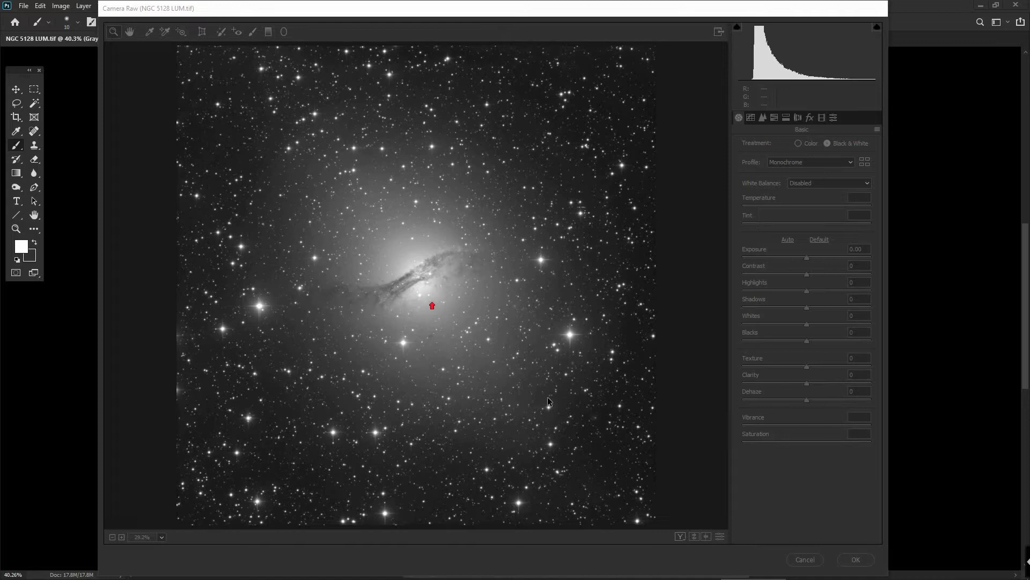
- Examine the galaxy's bright core, dust lane and surrounding halo at several magnifications in the Camera Raw preview
{"action": "scroll", "coordinate": [456, 301], "scroll_direction": "up", "scroll_amount": 2}
{"action": "scroll", "coordinate": [436, 278], "scroll_direction": "up", "scroll_amount": 2}
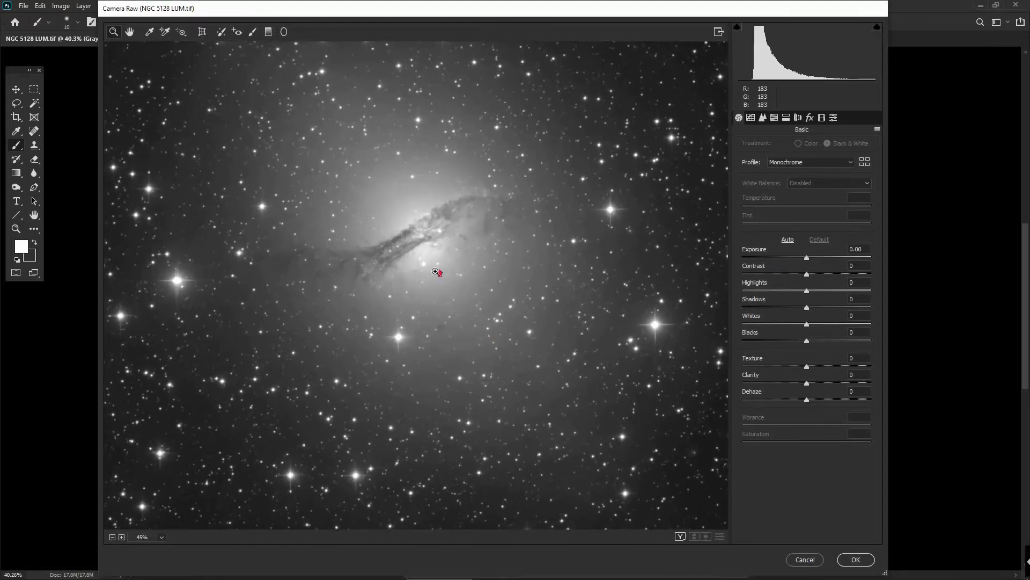
{"action": "scroll", "coordinate": [436, 272], "scroll_direction": "up", "scroll_amount": 2}
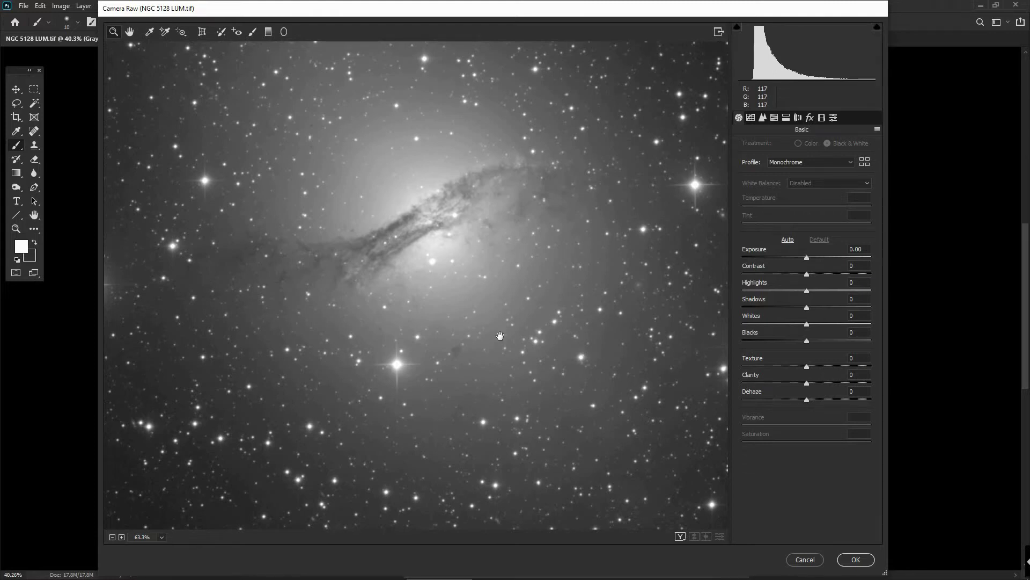
{"action": "mouse_move", "coordinate": [469, 305]}
{"action": "left_mouse_down"}
{"action": "mouse_move", "coordinate": [458, 289]}
{"action": "mouse_move", "coordinate": [453, 369]}
{"action": "mouse_move", "coordinate": [460, 348]}
{"action": "left_mouse_up"}
{"action": "scroll", "coordinate": [463, 348], "scroll_direction": "down", "scroll_amount": 1}
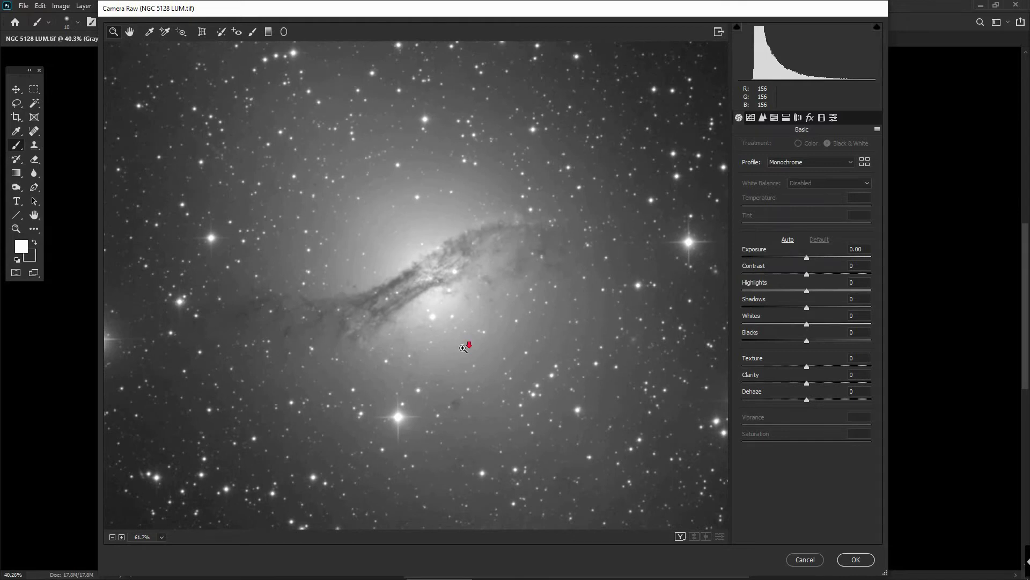
{"action": "scroll", "coordinate": [464, 347], "scroll_direction": "down", "scroll_amount": 3}
{"action": "scroll", "coordinate": [465, 347], "scroll_direction": "down", "scroll_amount": 1}
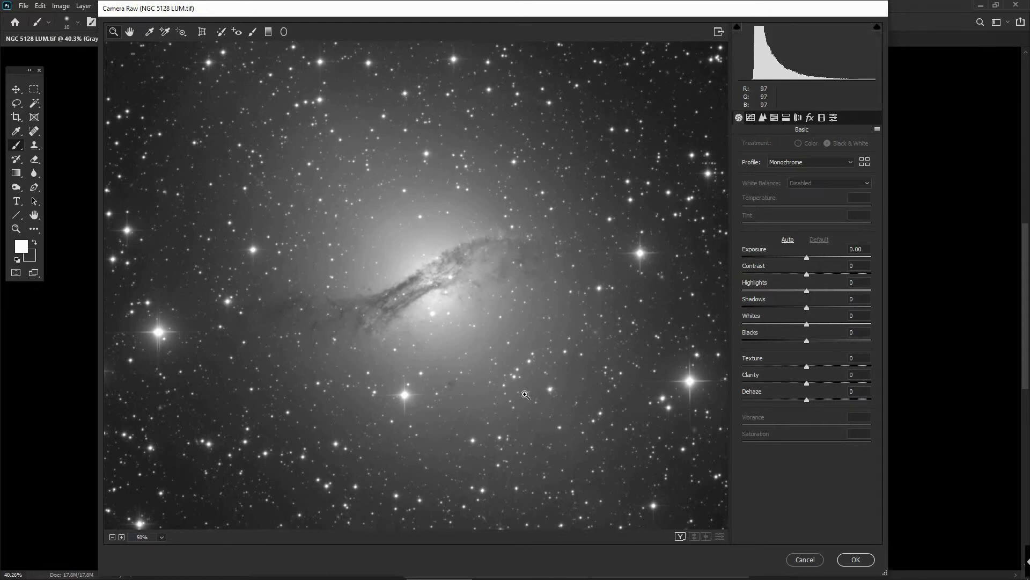
{"action": "scroll", "coordinate": [519, 352], "scroll_direction": "down", "scroll_amount": 2}
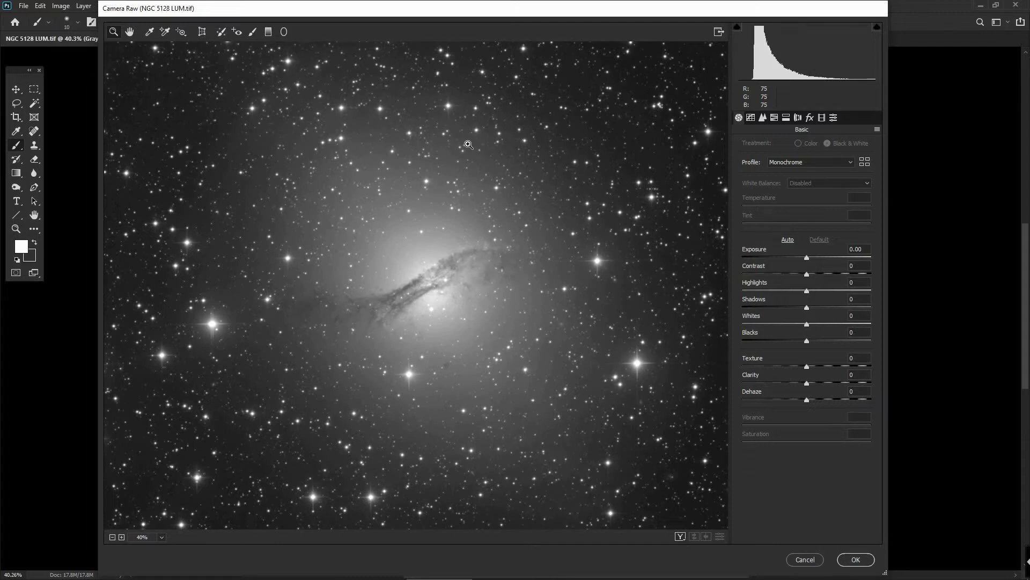
- Try lowering Exposure to -0.15, and reset it to its default value
{"action": "left_click", "coordinate": [806, 258]}
{"action": "mouse_move", "coordinate": [807, 260]}
{"action": "left_mouse_down"}
{"action": "mouse_move", "coordinate": [789, 261]}
{"action": "mouse_move", "coordinate": [807, 264]}
{"action": "left_mouse_up"}
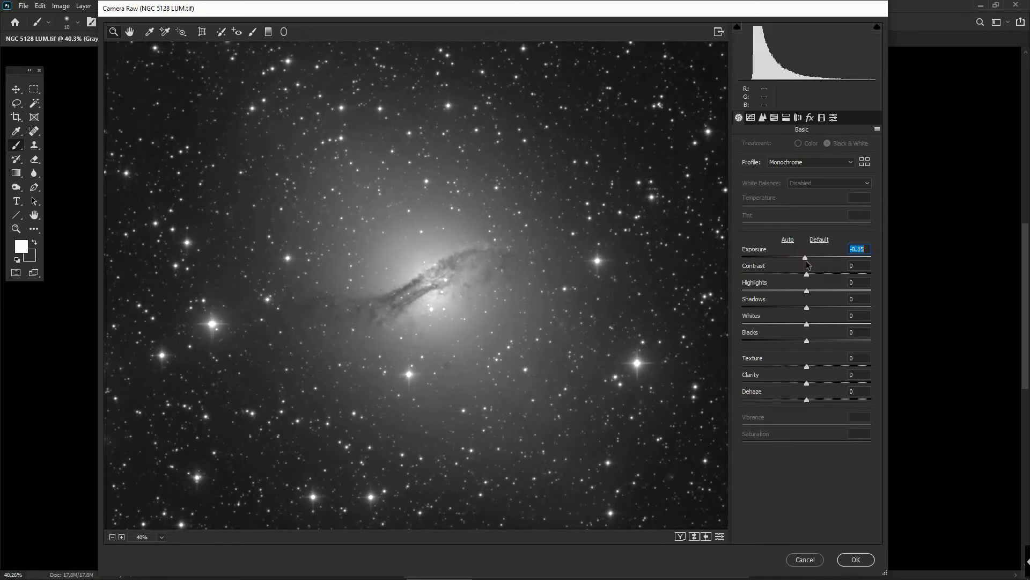
{"action": "double_click", "coordinate": [807, 263]}
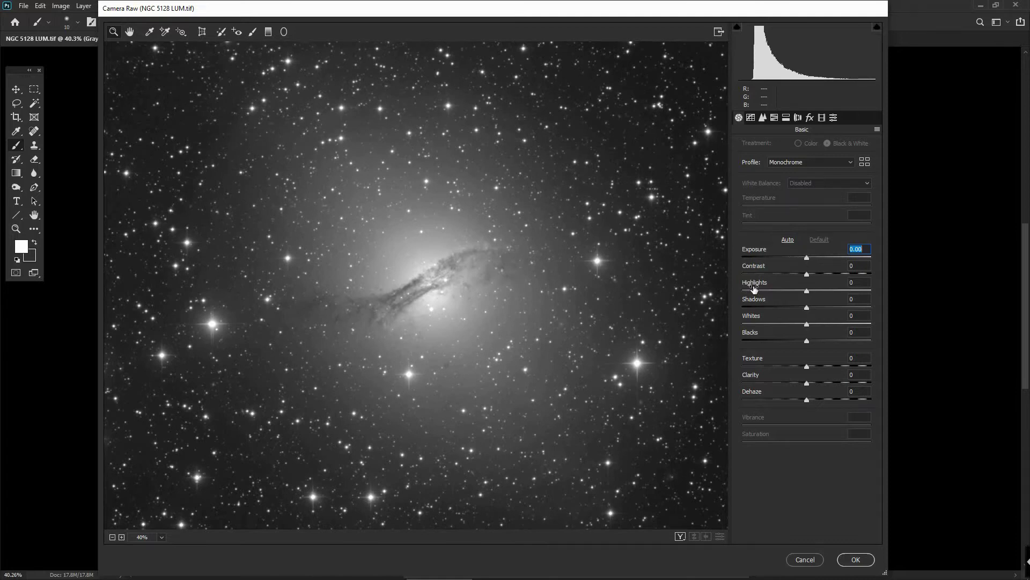
- Lower Highlights to -78 and inspect the effect on the galaxy's core at different magnifications
{"action": "left_click", "coordinate": [437, 290]}
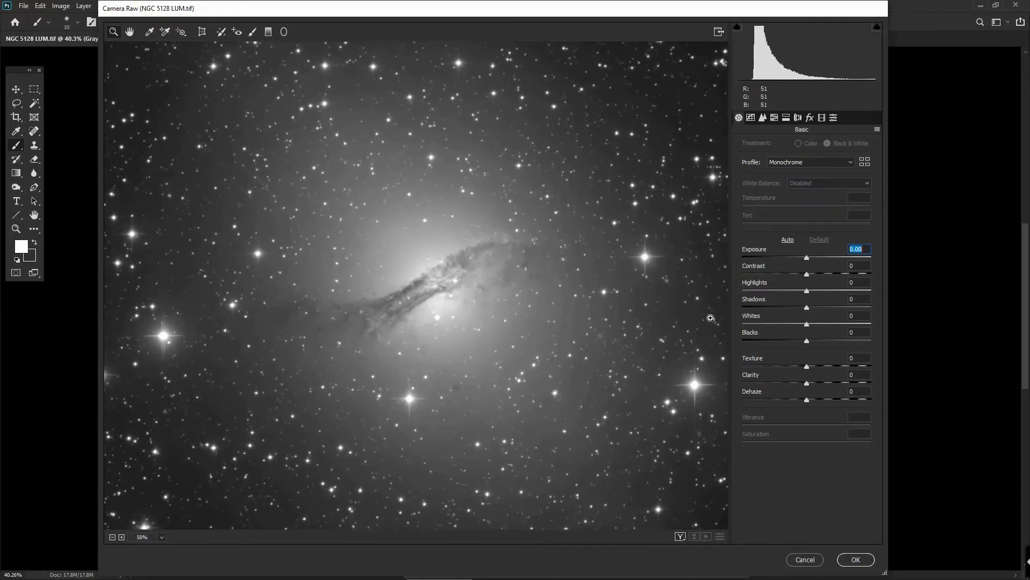
{"action": "left_click_drag", "start_coordinate": [807, 290], "coordinate": [757, 293]}
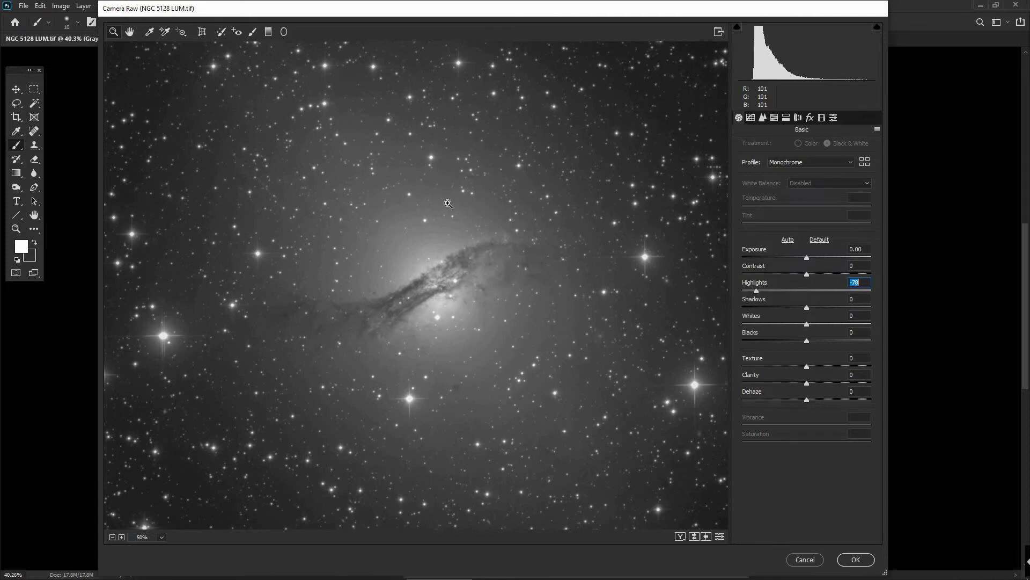
{"action": "key", "text": "ctrl+minus"}
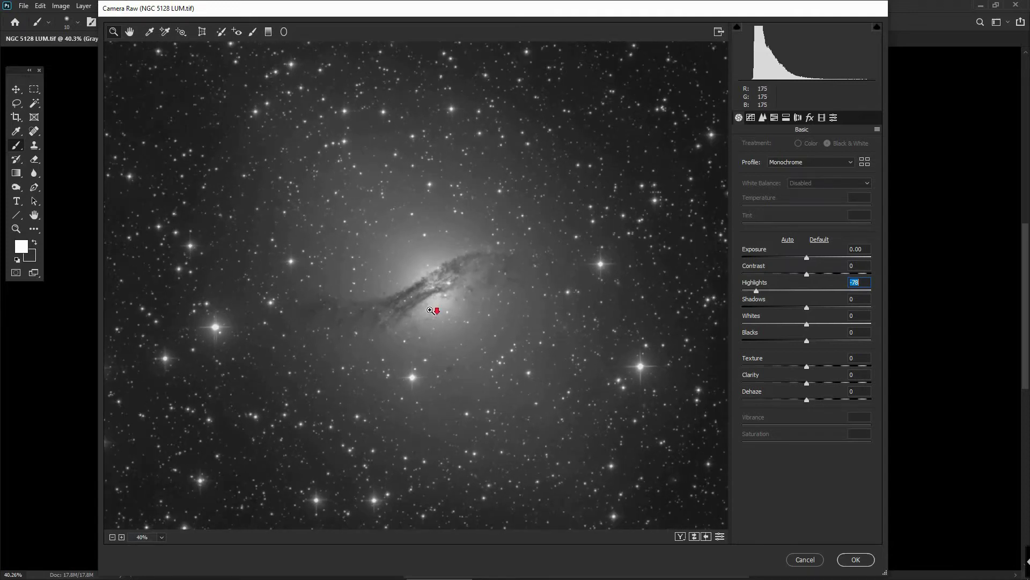
{"action": "key", "text": "ctrl+minus"}
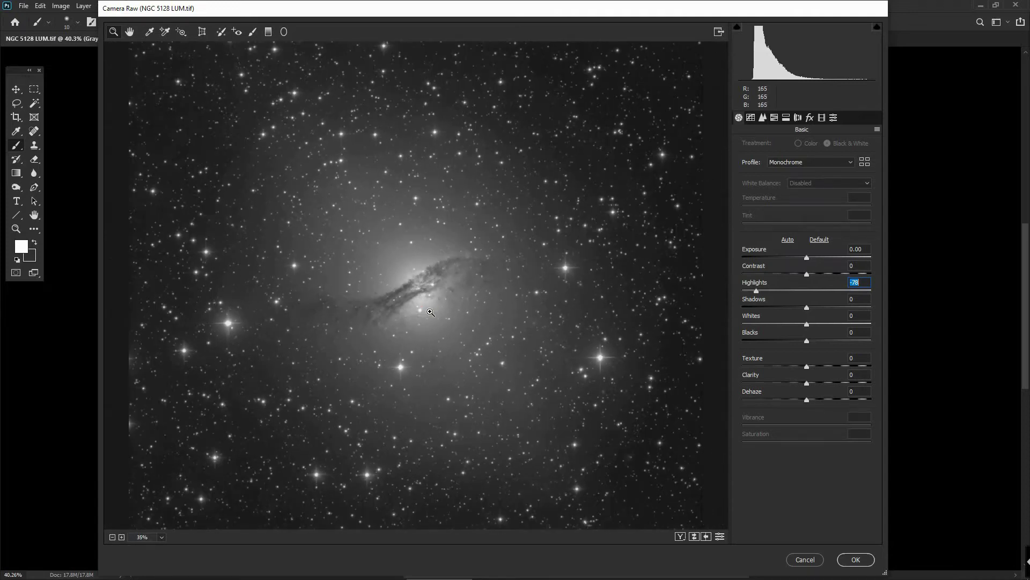
{"action": "key", "text": "ctrl+plus"}
{"action": "key", "text": "ctrl+plus"}
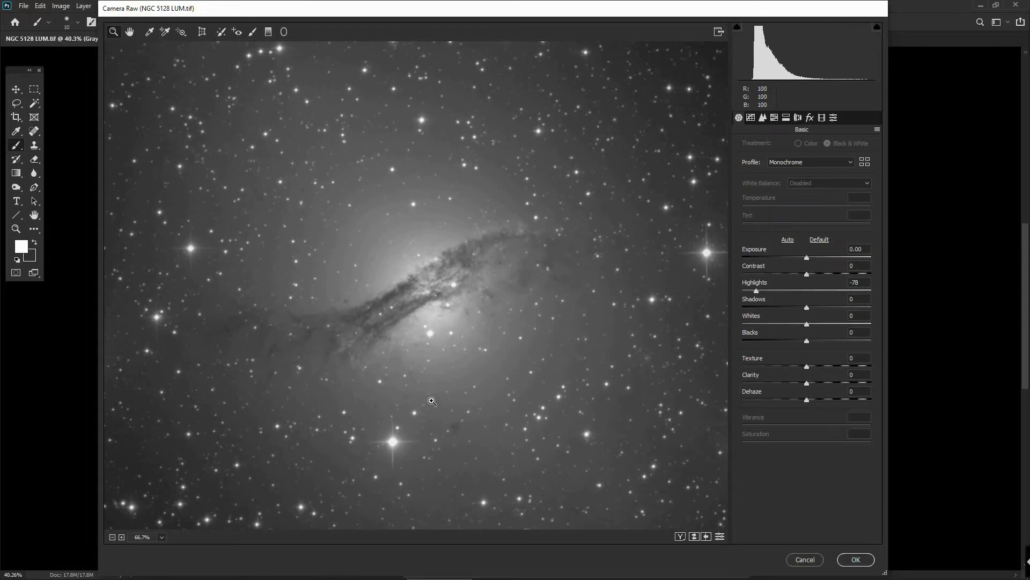
- Restore the Camera Raw defaults, and try Highlights at +44 before resetting it to 0
{"action": "left_click", "coordinate": [877, 130]}
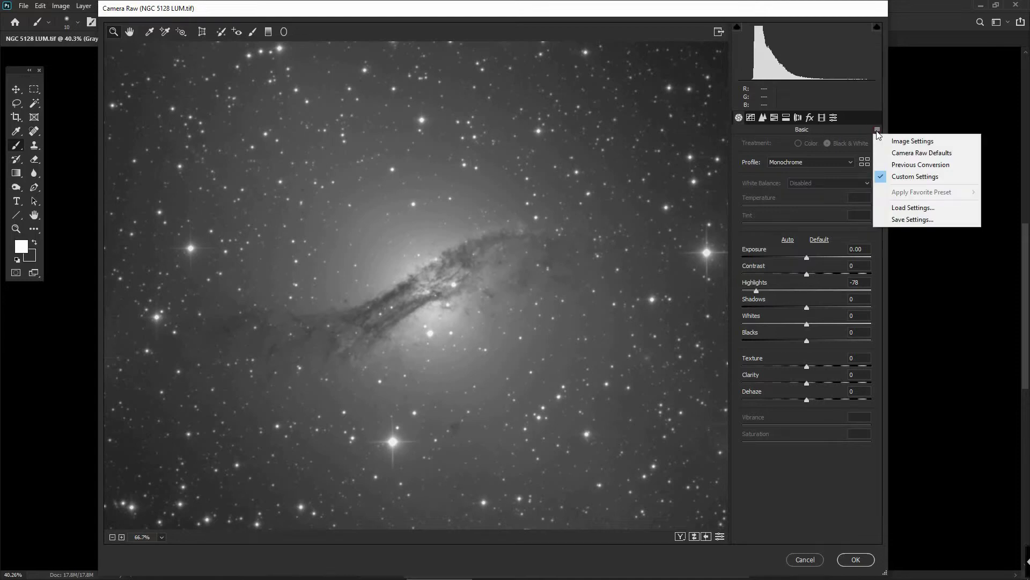
{"action": "left_click", "coordinate": [907, 154]}
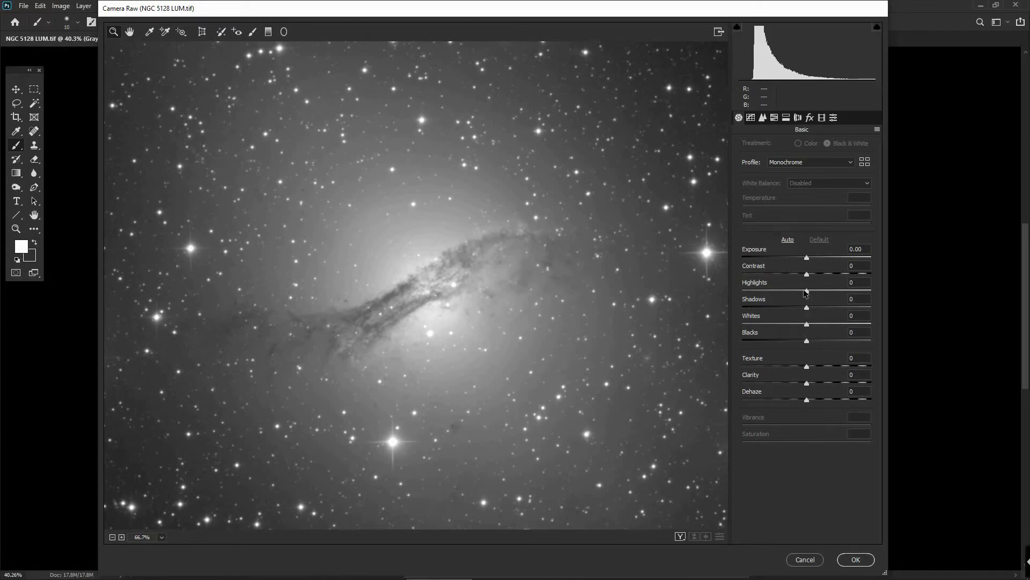
{"action": "left_click_drag", "start_coordinate": [807, 291], "coordinate": [835, 291]}
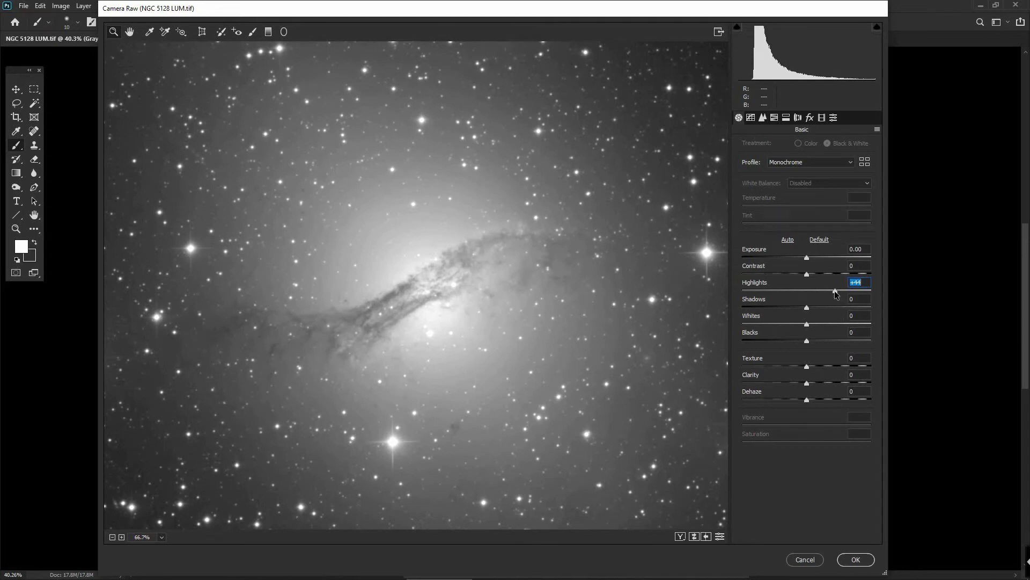
{"action": "double_click", "coordinate": [835, 290]}
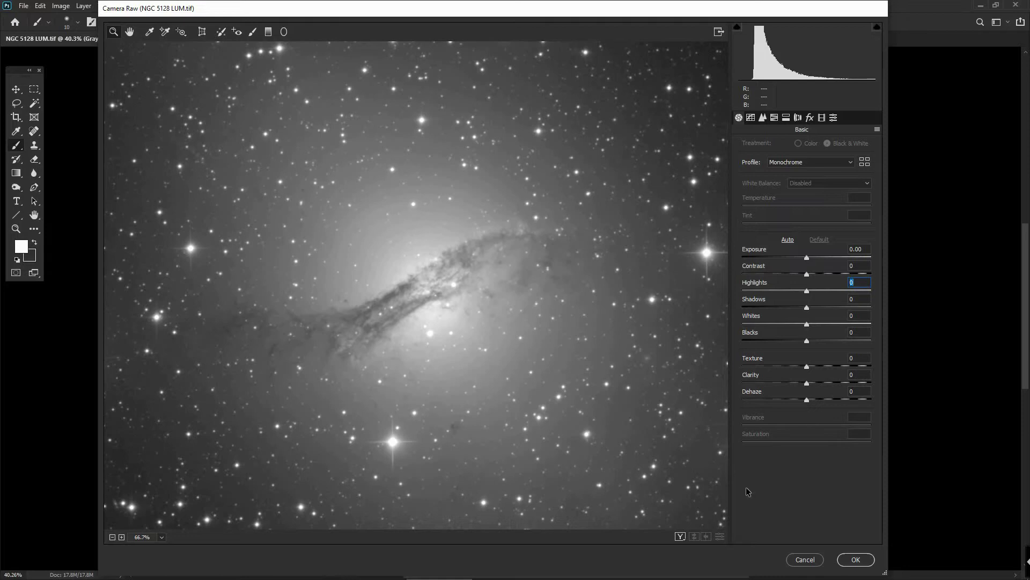
- Show a side-by-side before/after preview centred on the galaxy's core and lower Highlights to -62
{"action": "left_click", "coordinate": [680, 537]}
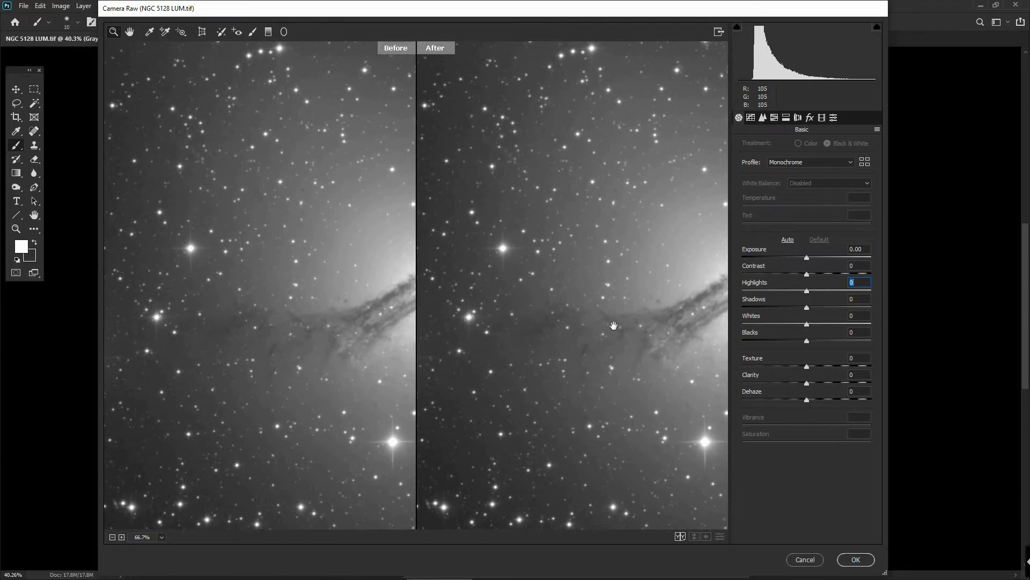
{"action": "left_click_drag", "start_coordinate": [653, 329], "coordinate": [489, 318]}
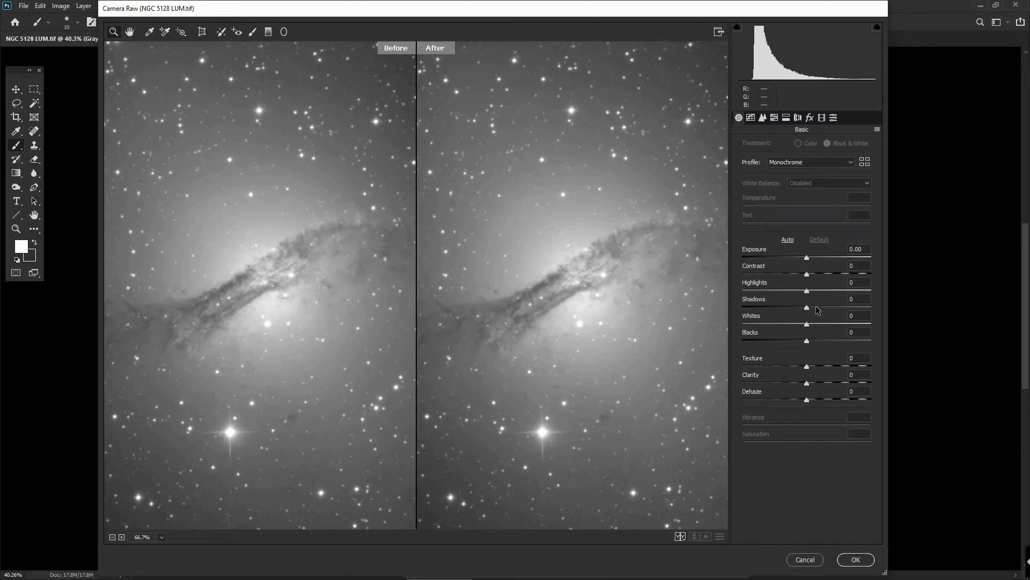
{"action": "left_click_drag", "start_coordinate": [807, 294], "coordinate": [768, 295]}
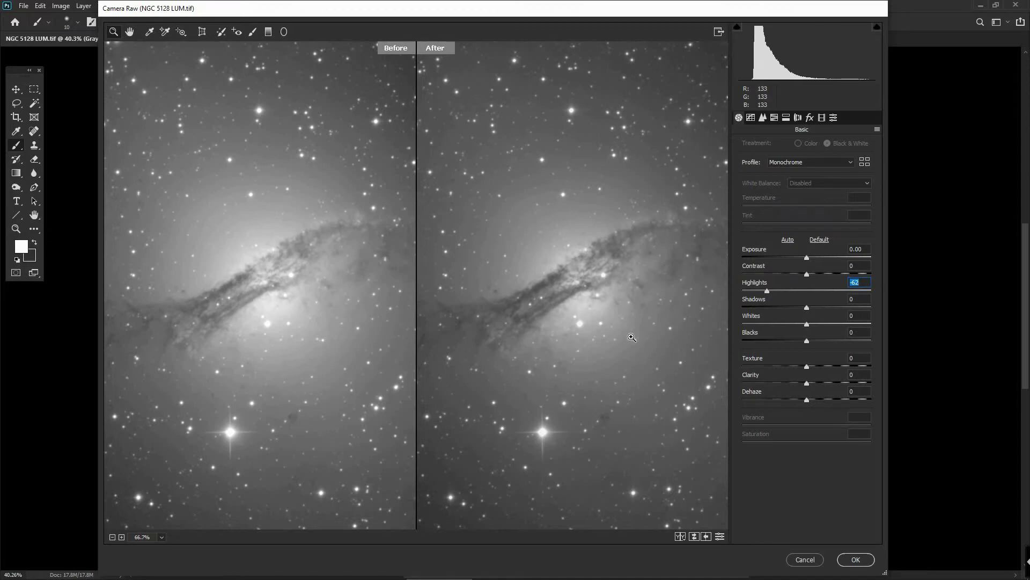
- Compare the whole image before and after, lower Shadows to -84 and apply the Camera Raw adjustments
{"action": "scroll", "coordinate": [586, 334], "scroll_direction": "down", "scroll_amount": 2}
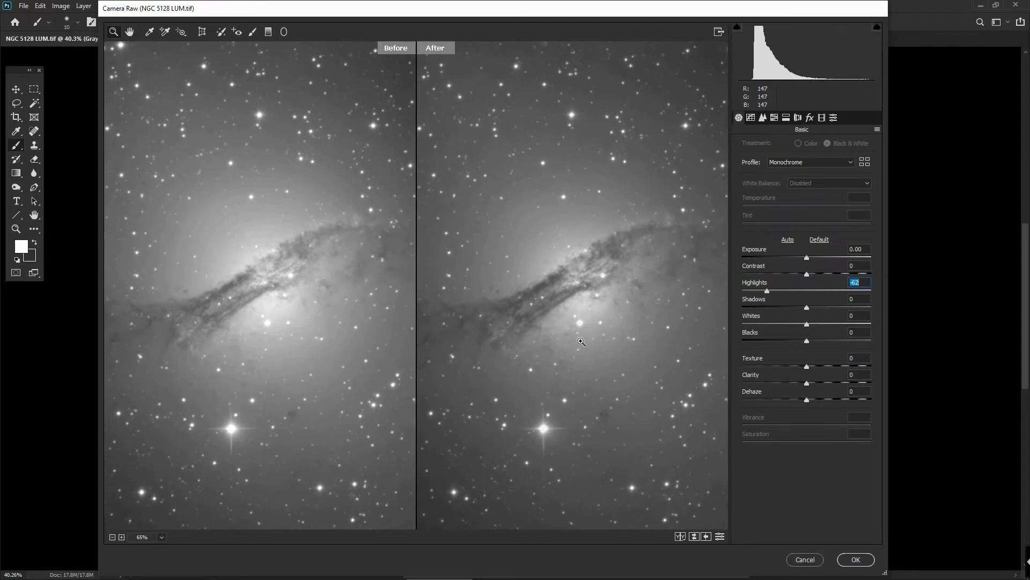
{"action": "scroll", "coordinate": [585, 338], "scroll_direction": "down", "scroll_amount": 3}
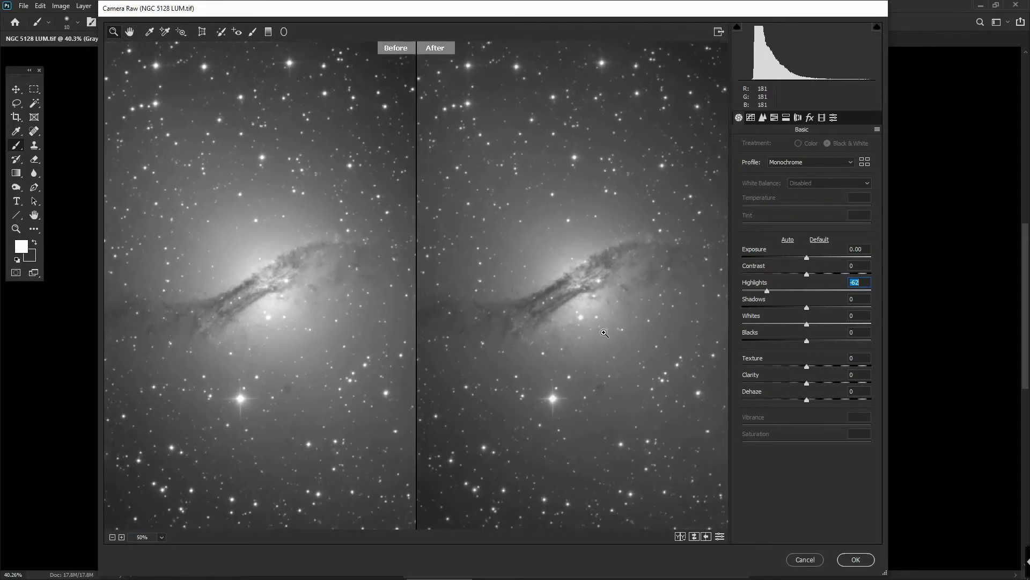
{"action": "scroll", "coordinate": [580, 317], "scroll_direction": "down", "scroll_amount": 4}
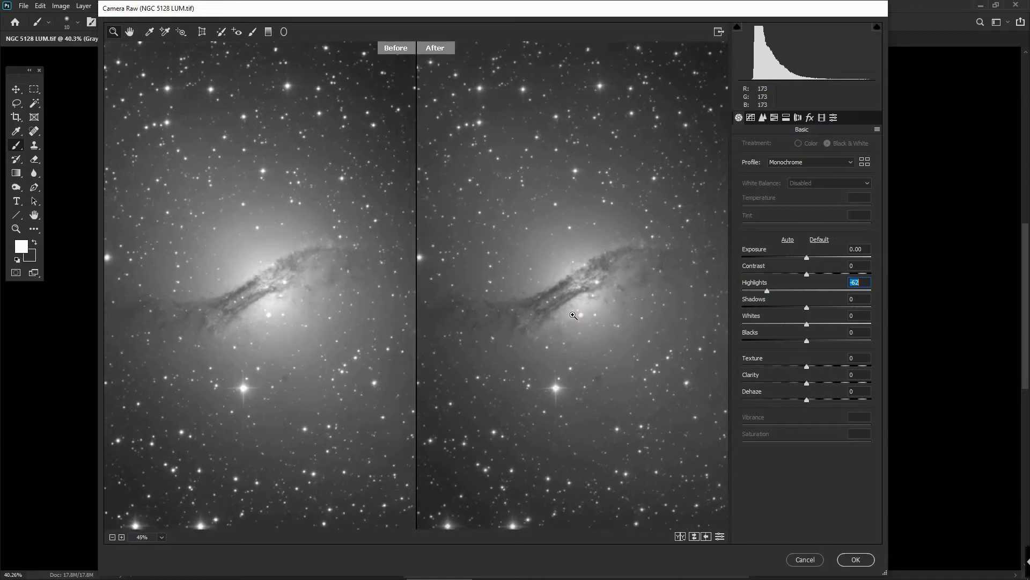
{"action": "scroll", "coordinate": [571, 317], "scroll_direction": "down", "scroll_amount": 3}
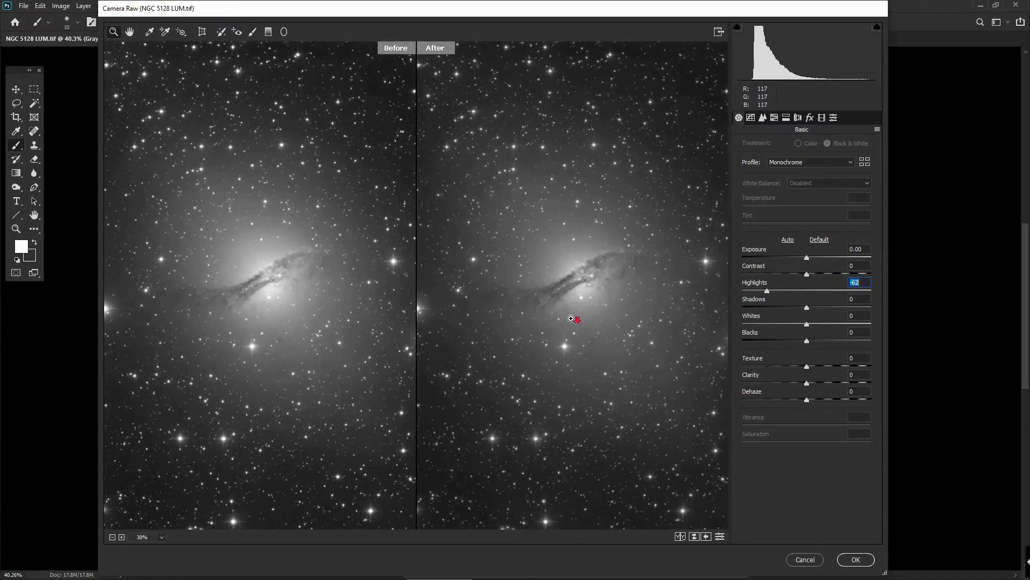
{"action": "scroll", "coordinate": [572, 319], "scroll_direction": "down", "scroll_amount": 1}
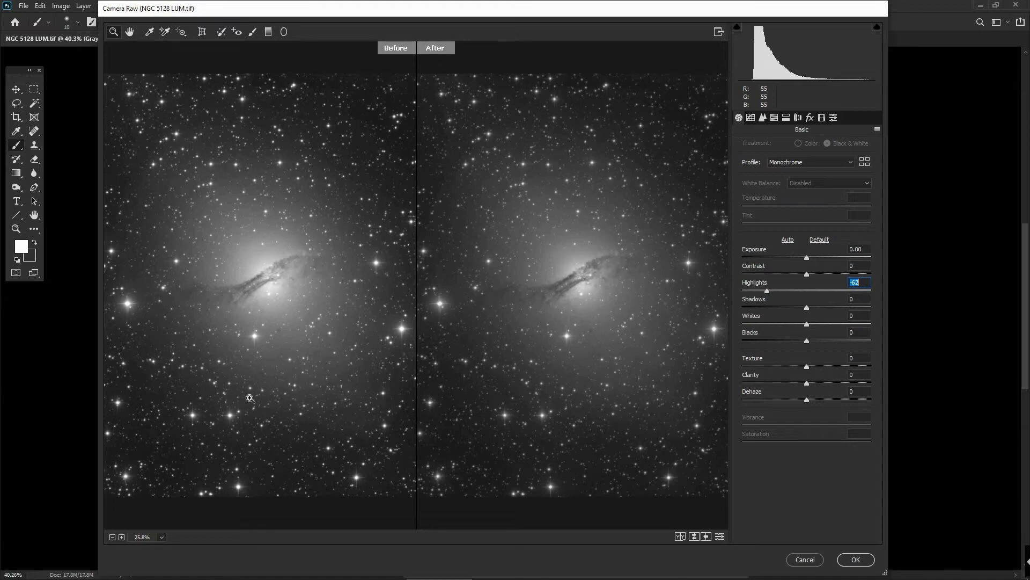
{"action": "key", "text": "ctrl+0"}
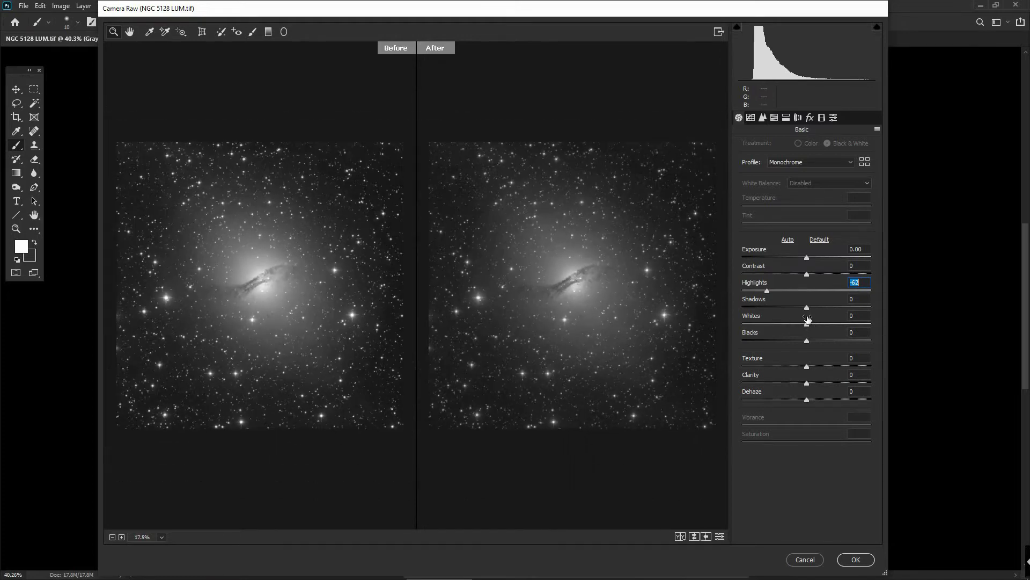
{"action": "left_click_drag", "start_coordinate": [807, 309], "coordinate": [753, 311]}
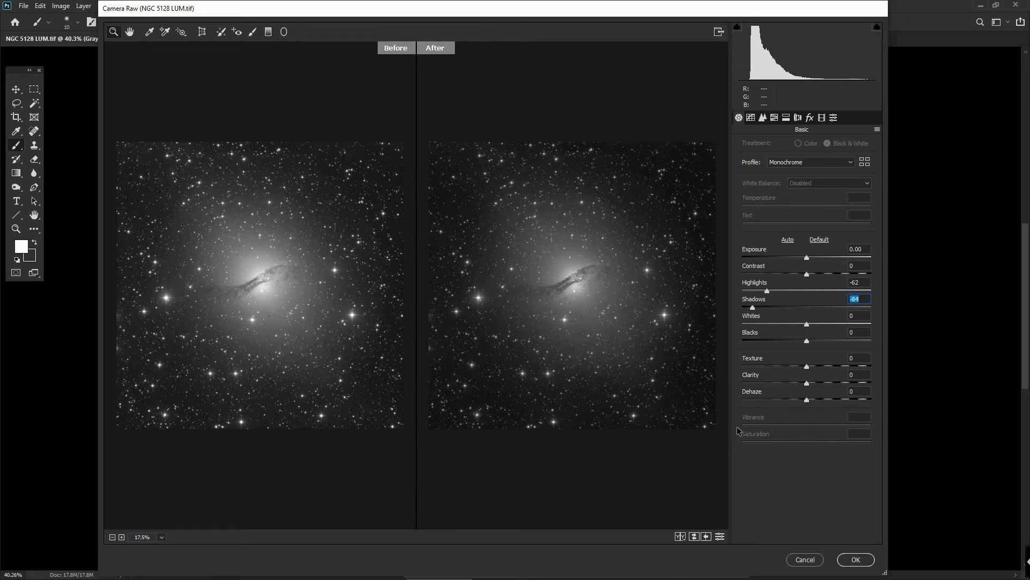
{"action": "left_click", "coordinate": [856, 559]}
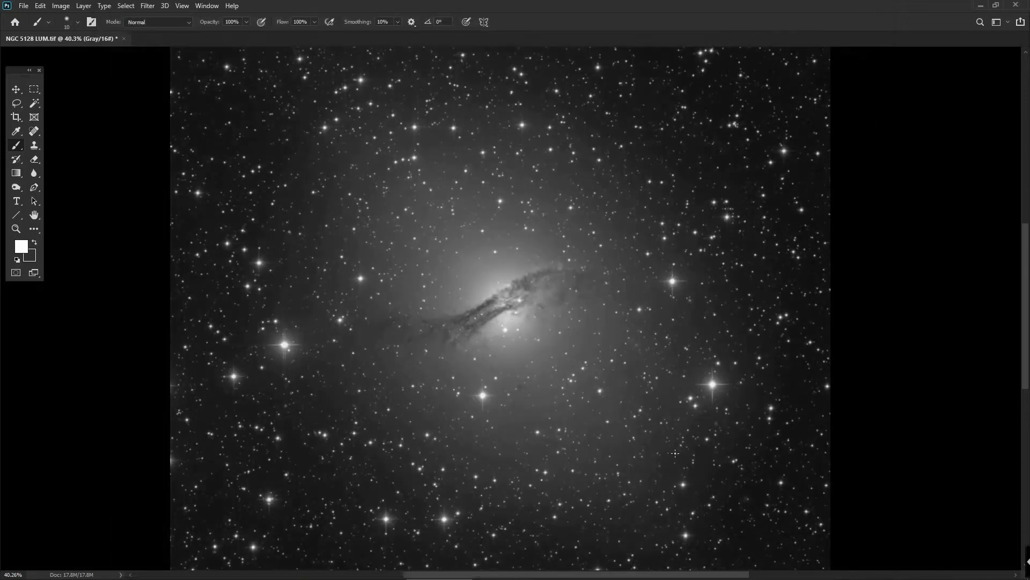
- Inspect the filtered galaxy image and undo the Camera Raw Filter
{"action": "scroll", "coordinate": [489, 366], "scroll_direction": "up", "scroll_amount": 2}
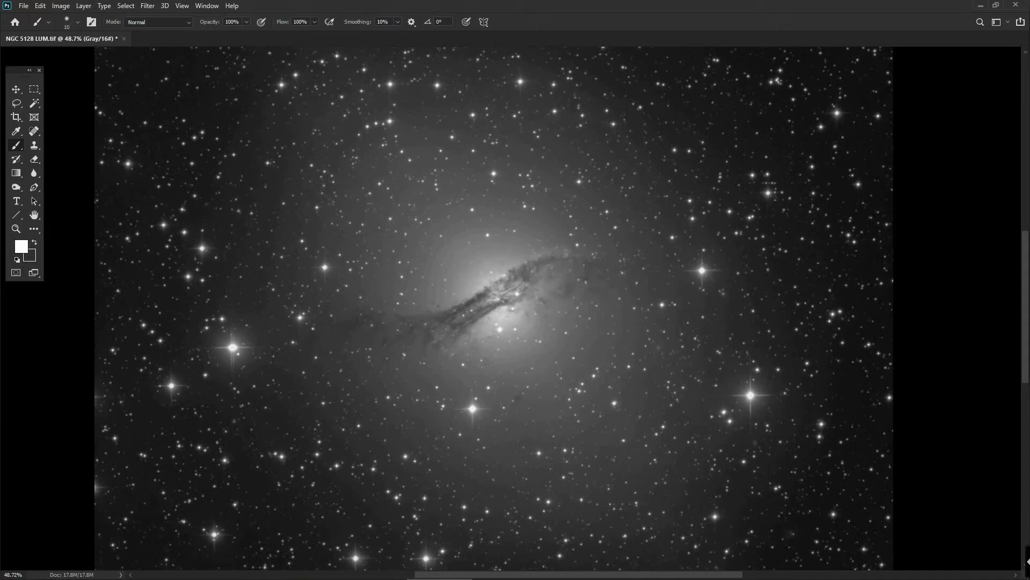
{"action": "key", "text": "ctrl+z"}
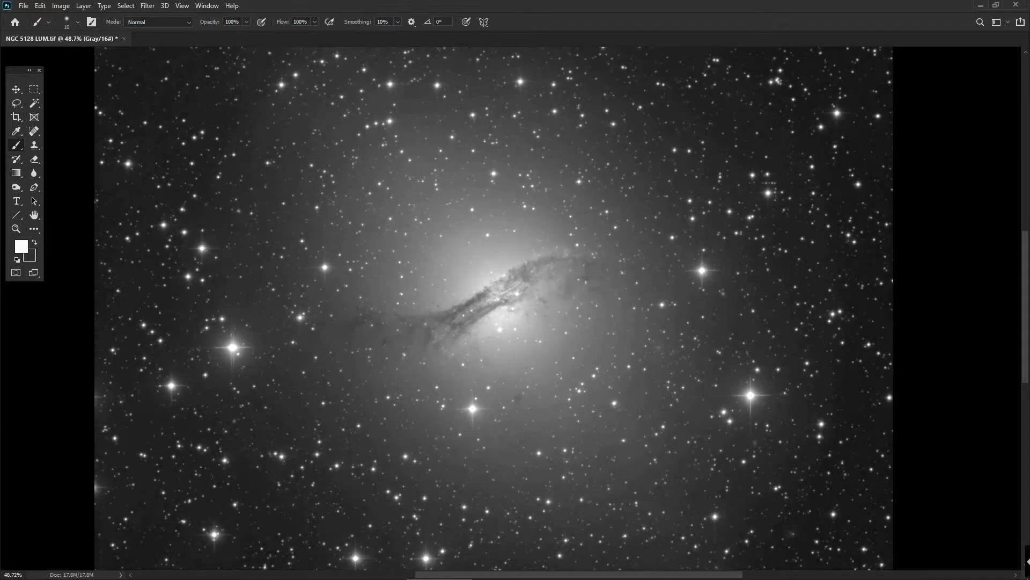
{"action": "scroll", "coordinate": [794, 248], "scroll_direction": "down", "scroll_amount": 2}
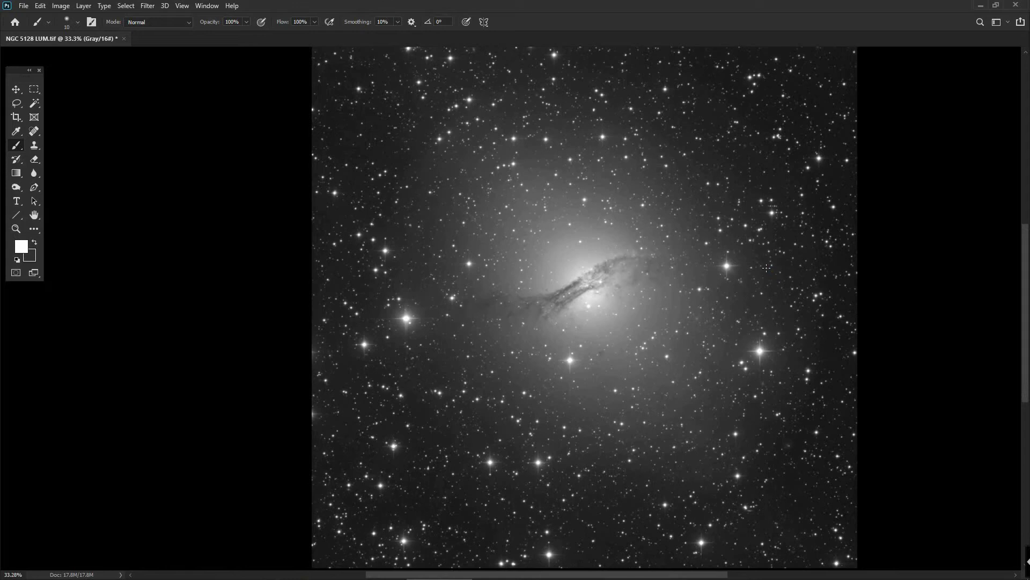
- Reopen the Camera Raw Filter on the galaxy image and show its Tone Curve point settings
{"action": "left_click_drag", "start_coordinate": [631, 358], "coordinate": [588, 372]}
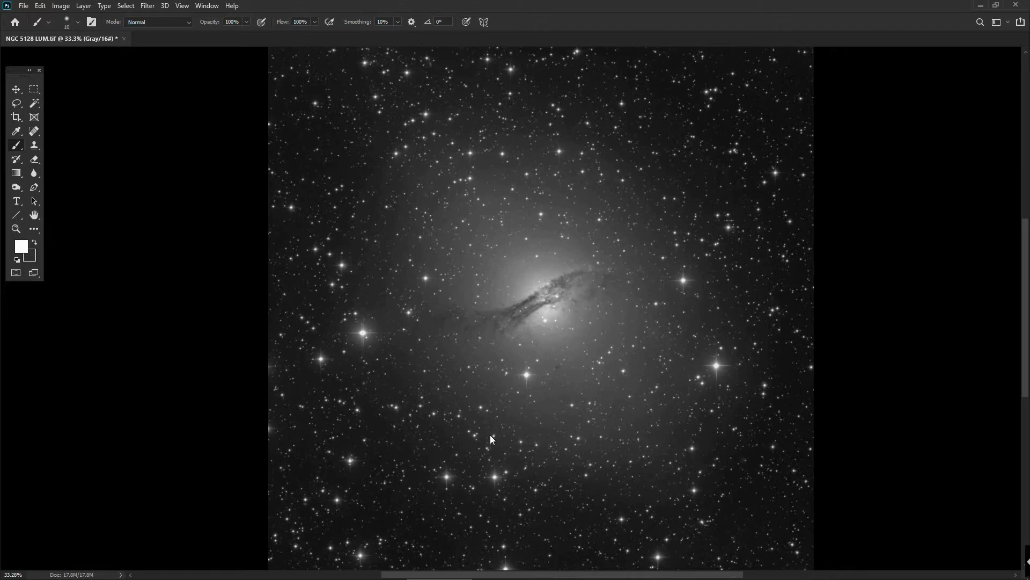
{"action": "key", "text": "ctrl+shift+a"}
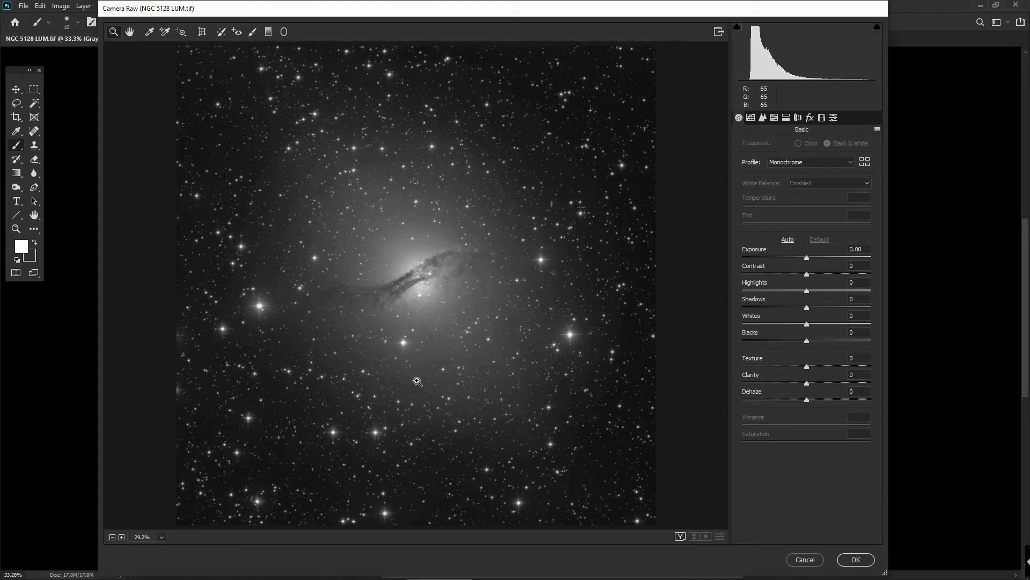
{"action": "left_click", "coordinate": [750, 118]}
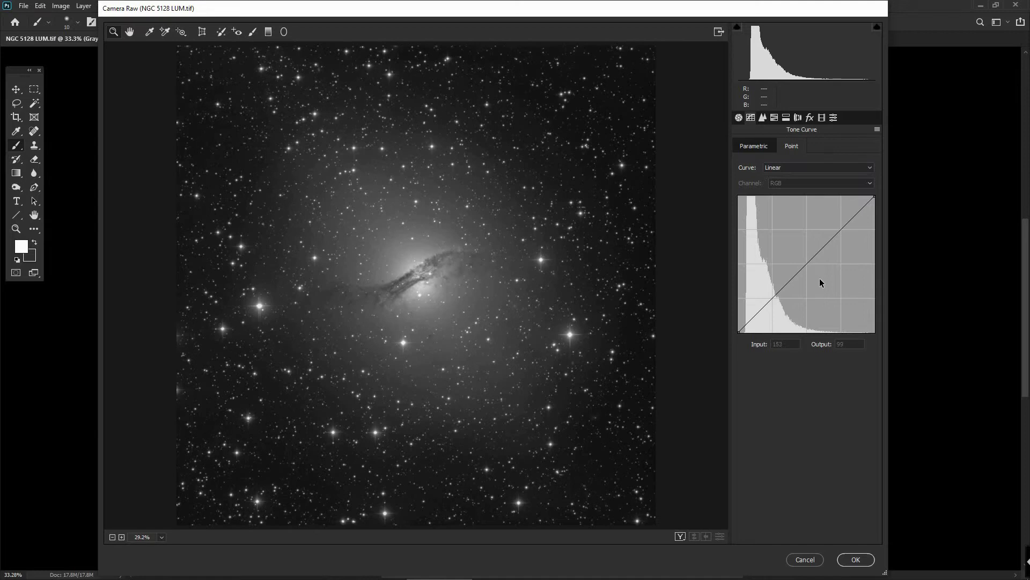
- Try a custom point curve with shadow, midtone and highlight points, the highlight one at input 181, output 192, and restore the Camera Raw defaults
{"action": "left_click", "coordinate": [807, 262]}
{"action": "left_click_drag", "start_coordinate": [807, 262], "coordinate": [805, 255]}
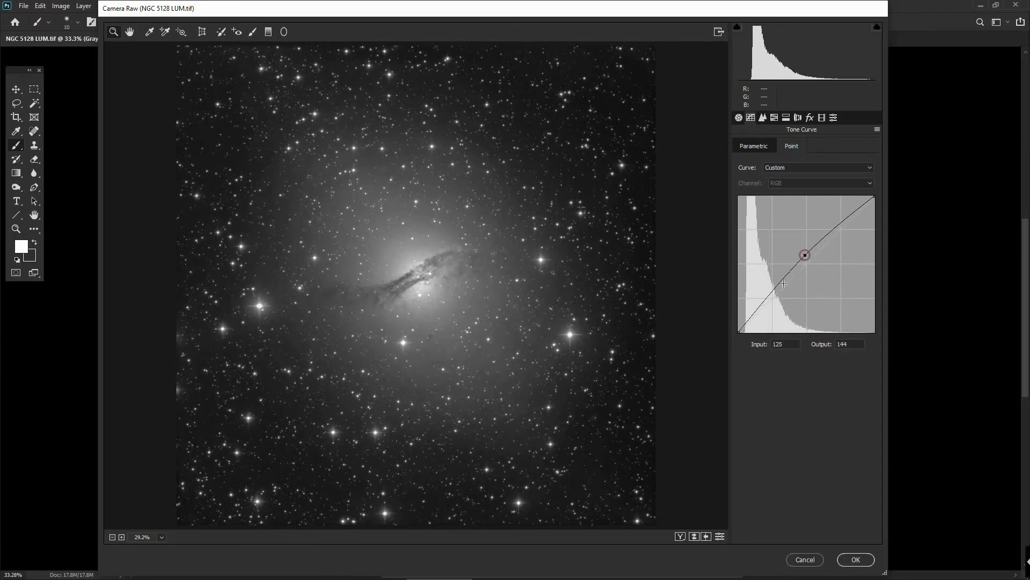
{"action": "left_click_drag", "start_coordinate": [776, 288], "coordinate": [777, 291]}
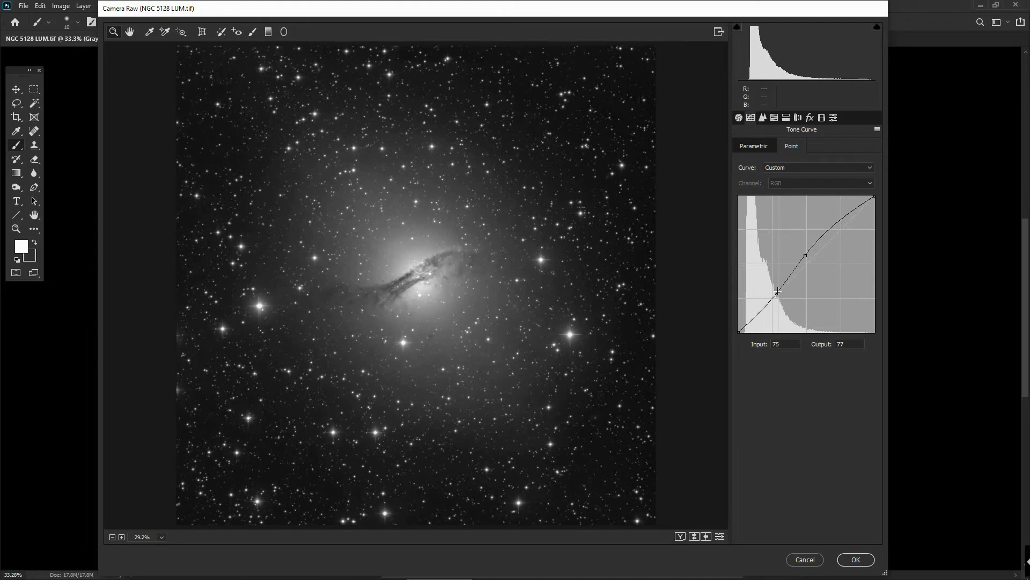
{"action": "left_click", "coordinate": [804, 255]}
{"action": "left_click_drag", "start_coordinate": [804, 256], "coordinate": [835, 229]}
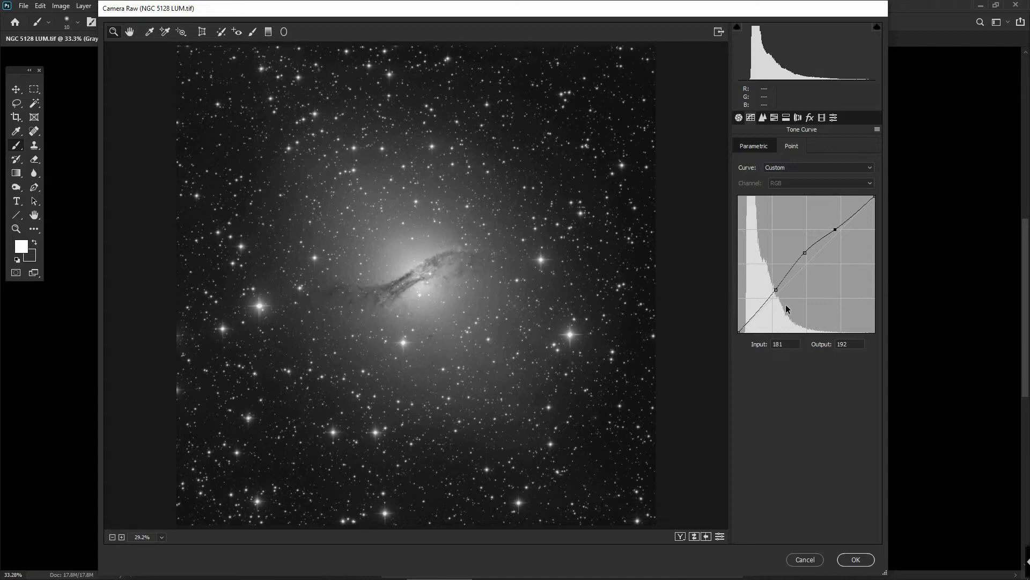
{"action": "left_click", "coordinate": [877, 130]}
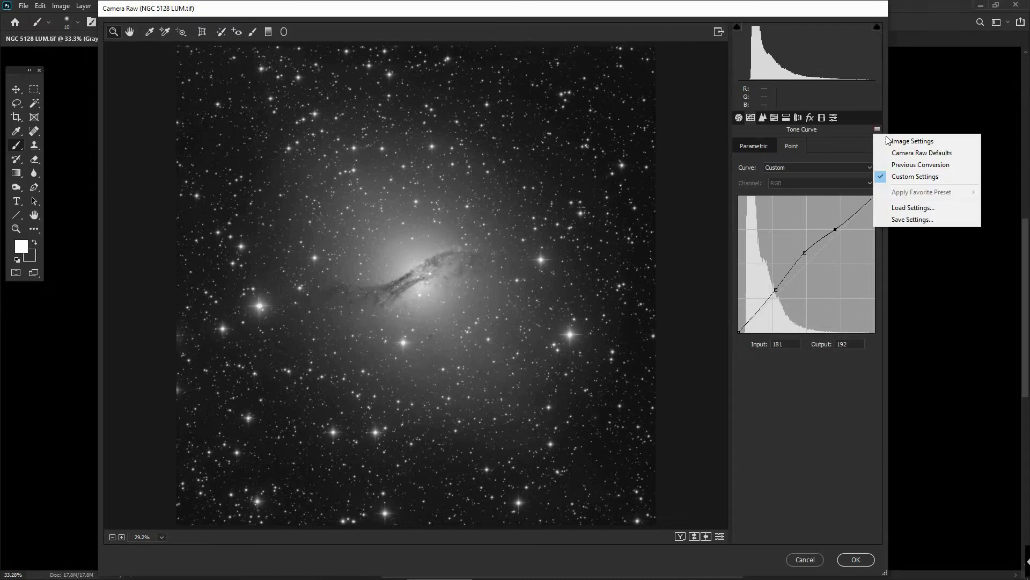
{"action": "left_click", "coordinate": [893, 153]}
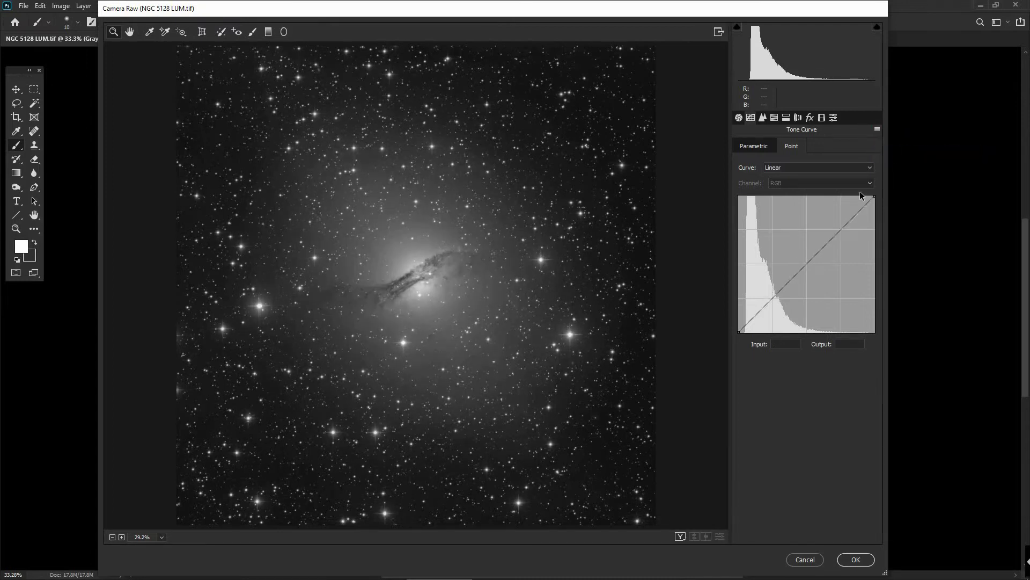
- Sharpen the galaxy image with a Sharpening Amount of 90, judging it on the magnified dust lane, and apply the filter
{"action": "left_click", "coordinate": [763, 119]}
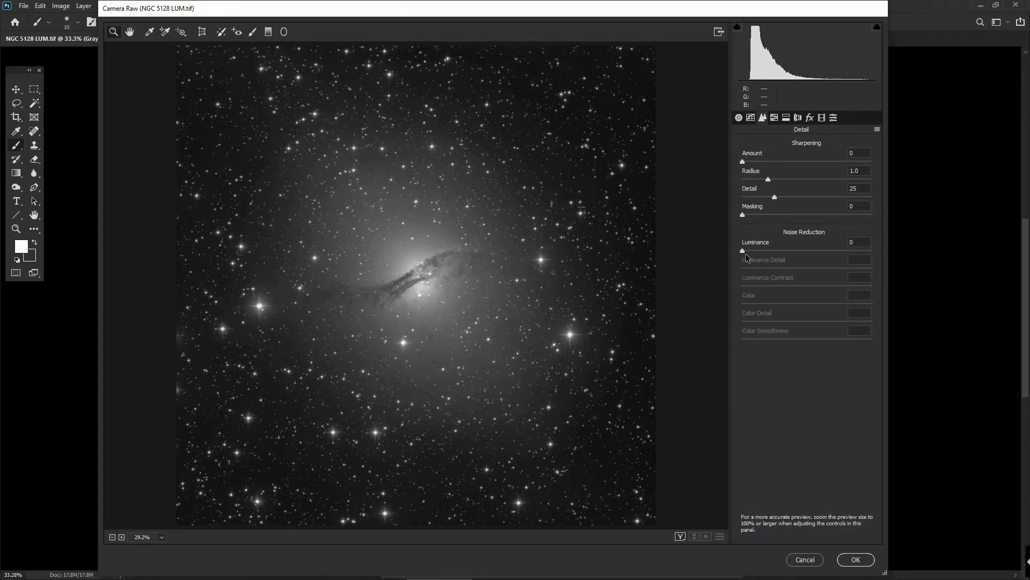
{"action": "left_click", "coordinate": [418, 290]}
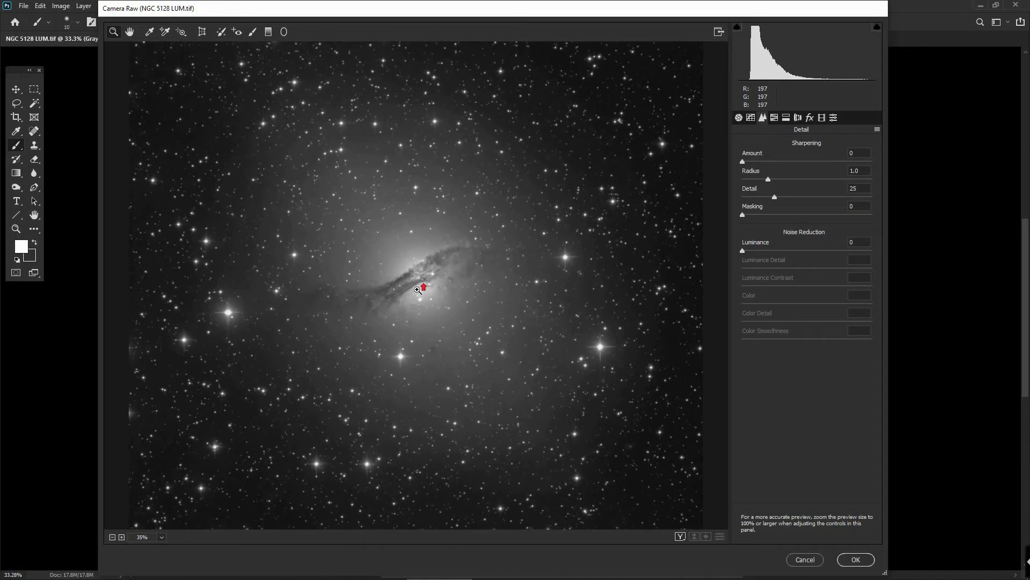
{"action": "scroll", "coordinate": [417, 290], "scroll_direction": "up", "scroll_amount": 3}
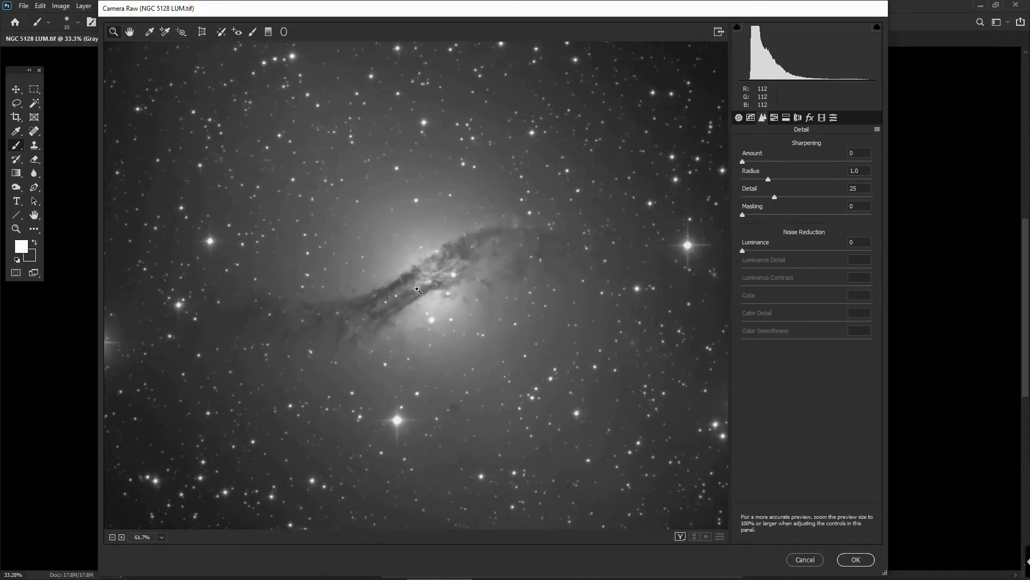
{"action": "scroll", "coordinate": [417, 289], "scroll_direction": "up", "scroll_amount": 2}
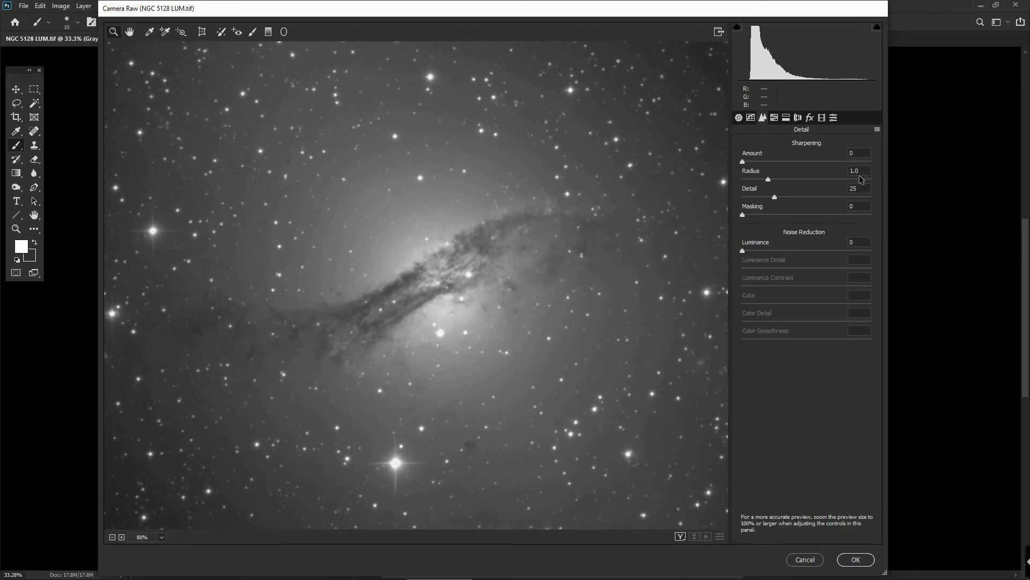
{"action": "left_click_drag", "start_coordinate": [743, 161], "coordinate": [759, 162]}
{"action": "mouse_move", "coordinate": [805, 162]}
{"action": "left_mouse_down"}
{"action": "mouse_move", "coordinate": [814, 164]}
{"action": "mouse_move", "coordinate": [800, 169]}
{"action": "left_mouse_up"}
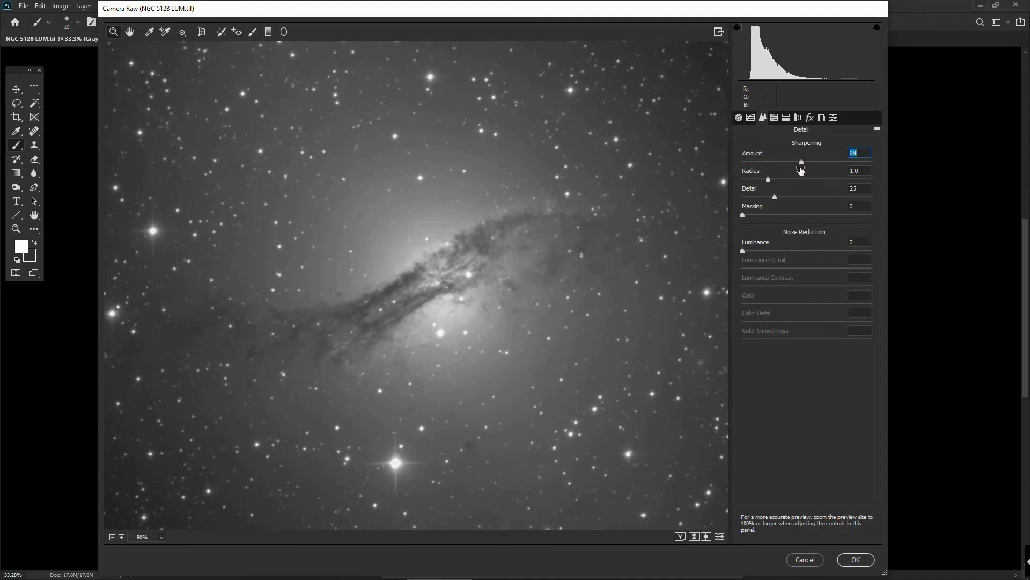
{"action": "left_click", "coordinate": [452, 284]}
{"action": "left_click", "coordinate": [452, 283], "text": "alt"}
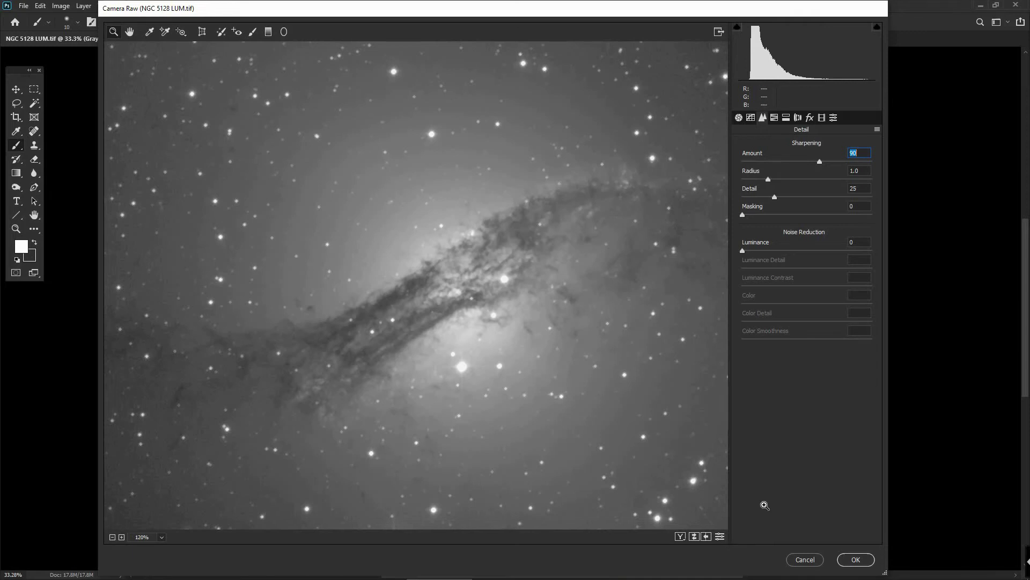
{"action": "left_click", "coordinate": [856, 560]}
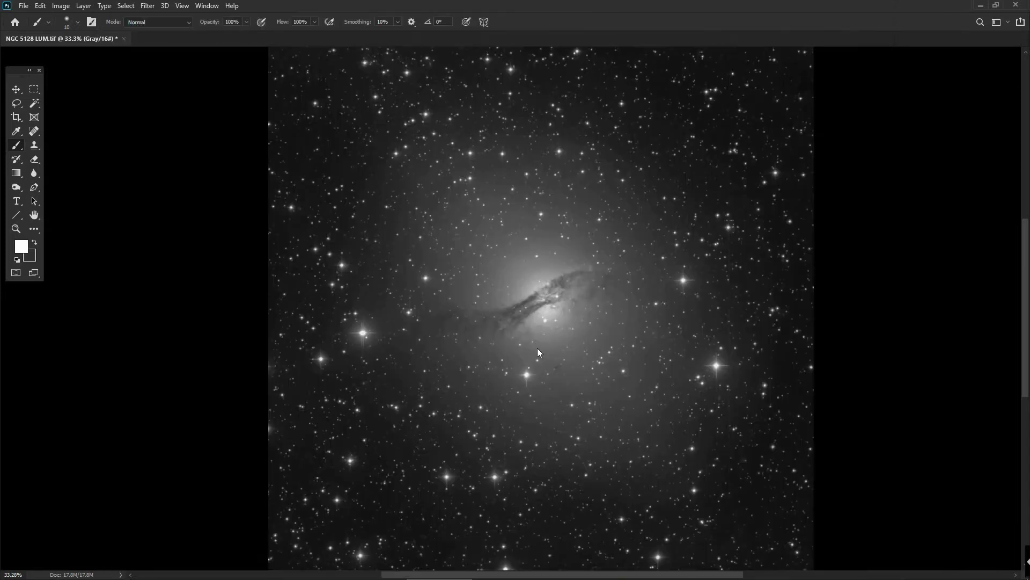
- Check the sharpened dust lane close up and close NGC 5128 LUM.tif without saving the changes
{"action": "scroll", "coordinate": [563, 310], "scroll_direction": "up", "scroll_amount": 2}
{"action": "scroll", "coordinate": [556, 311], "scroll_direction": "up", "scroll_amount": 4}
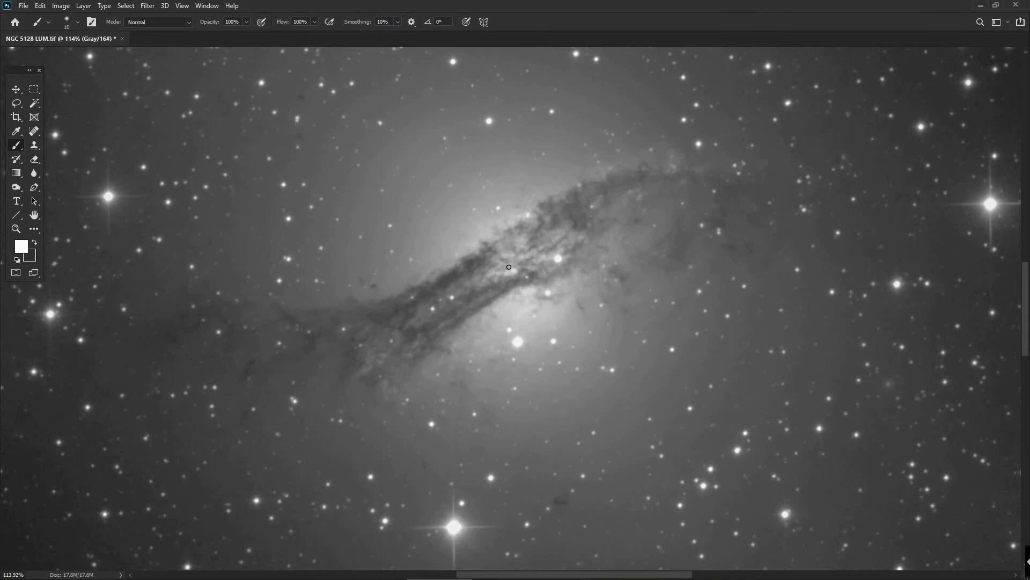
{"action": "left_click_drag", "start_coordinate": [508, 268], "coordinate": [504, 302]}
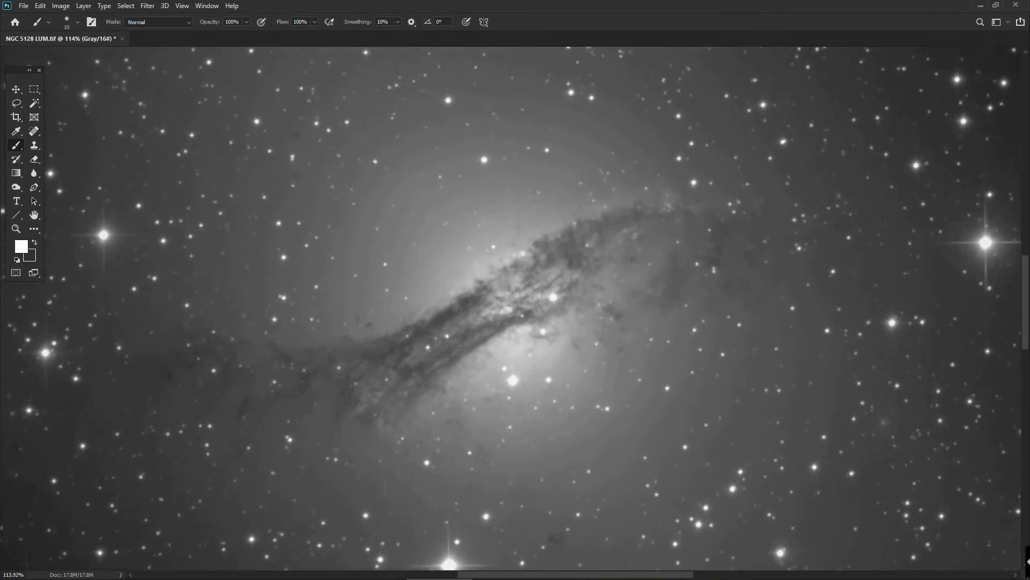
{"action": "left_click", "coordinate": [493, 318]}
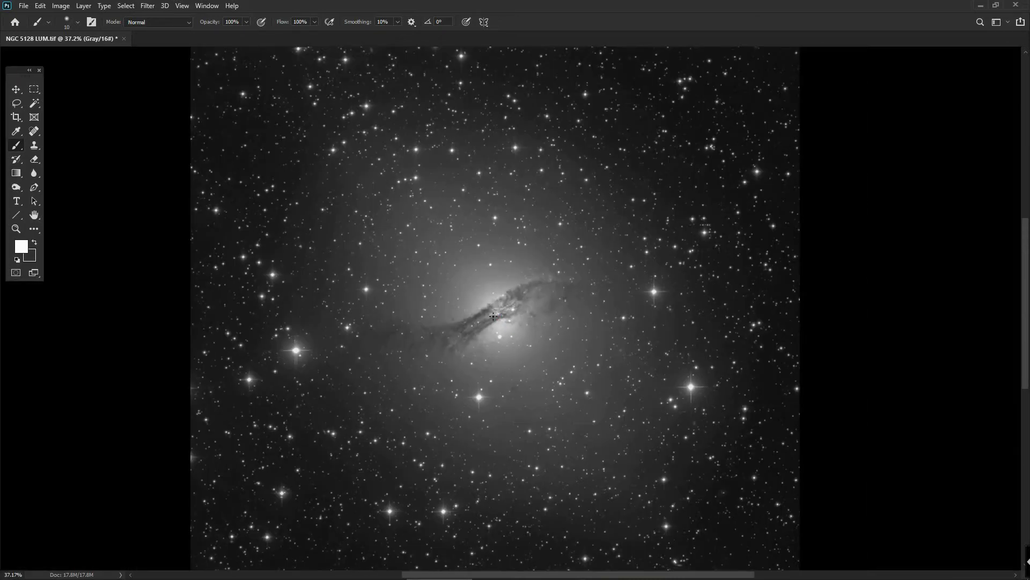
{"action": "left_click", "coordinate": [124, 38]}
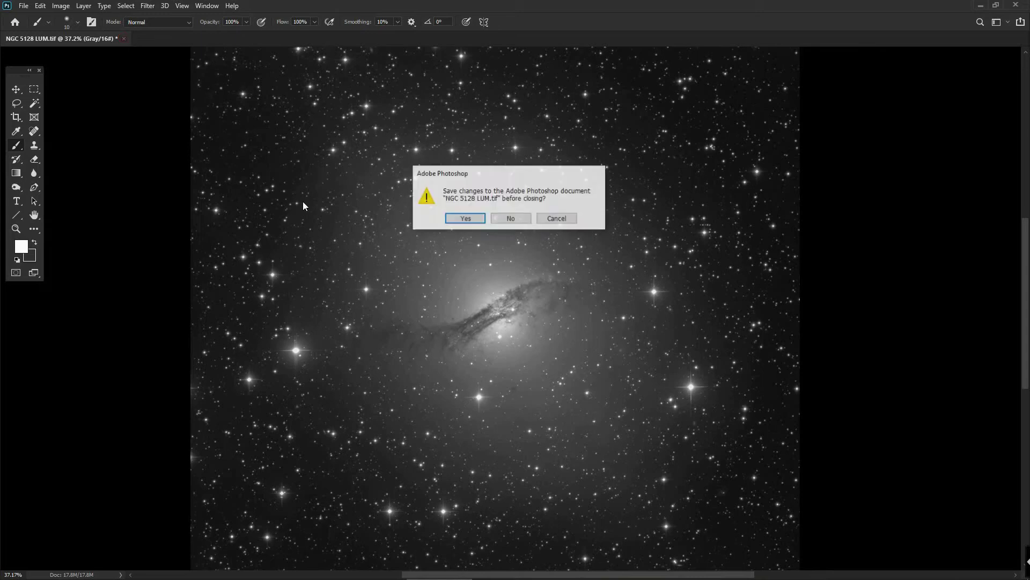
{"action": "left_click", "coordinate": [510, 220]}
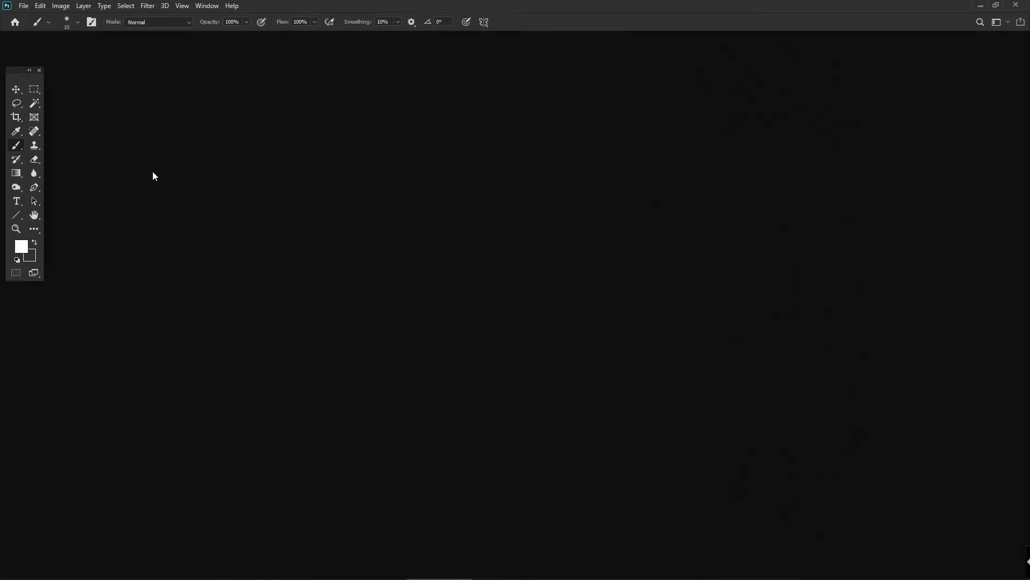
- Open M16 10m Ha.tif from the Images folder and check its noise close up
{"action": "left_click", "coordinate": [23, 5]}
{"action": "left_click", "coordinate": [33, 28]}
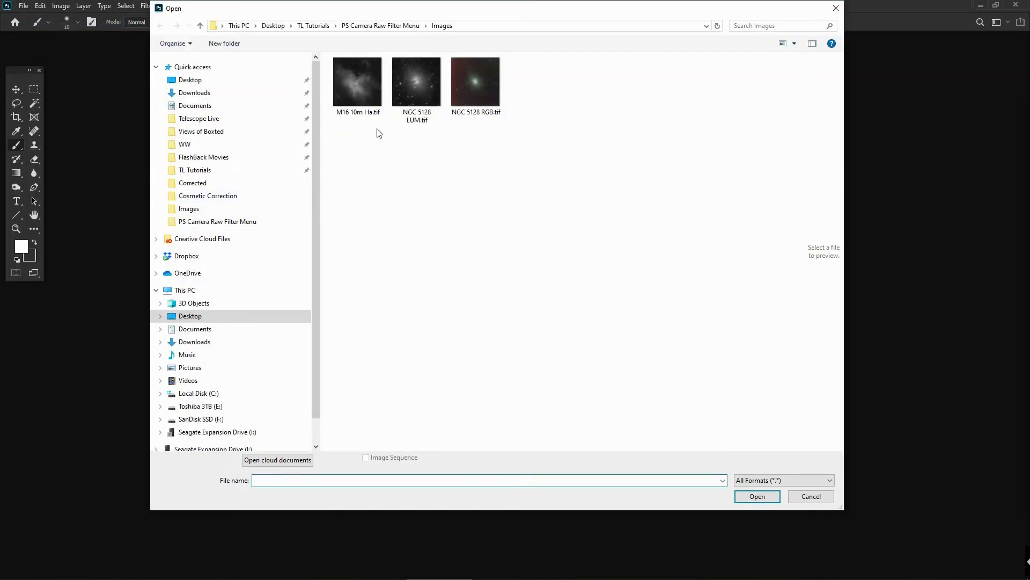
{"action": "left_click", "coordinate": [359, 93]}
{"action": "double_click", "coordinate": [360, 93]}
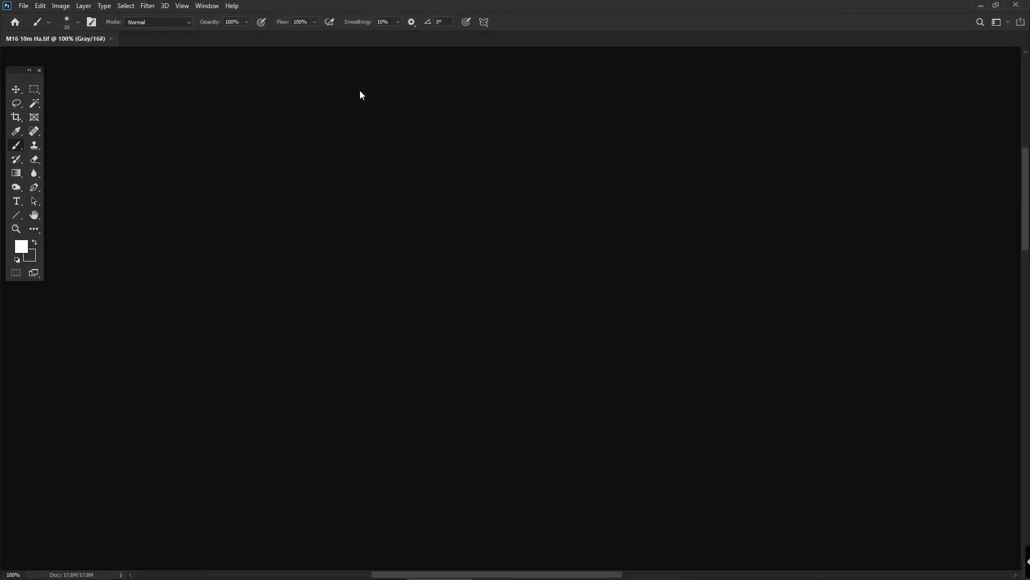
{"action": "scroll", "coordinate": [509, 323], "scroll_direction": "up", "scroll_amount": 2}
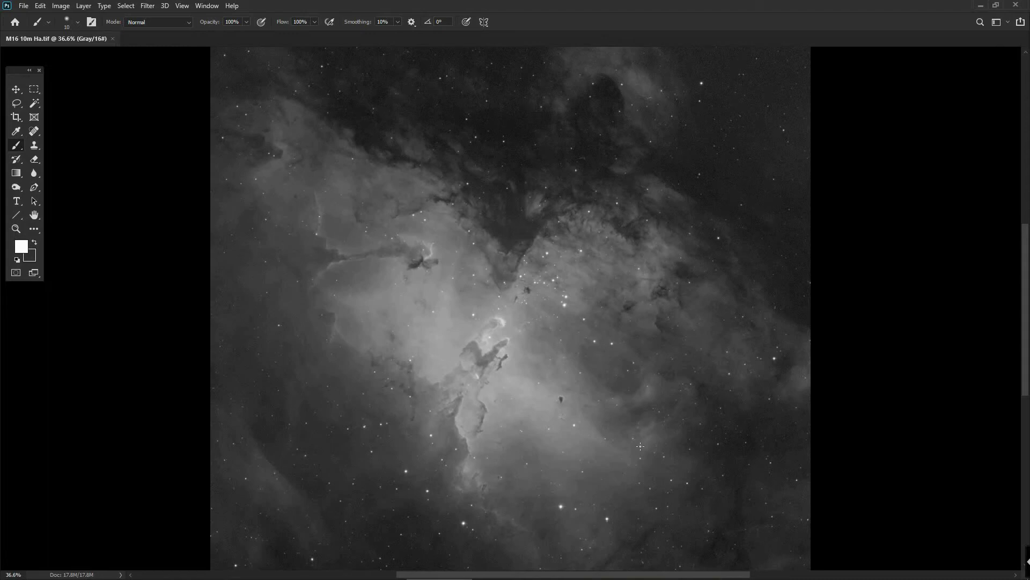
{"action": "scroll", "coordinate": [641, 446], "scroll_direction": "up", "scroll_amount": 4}
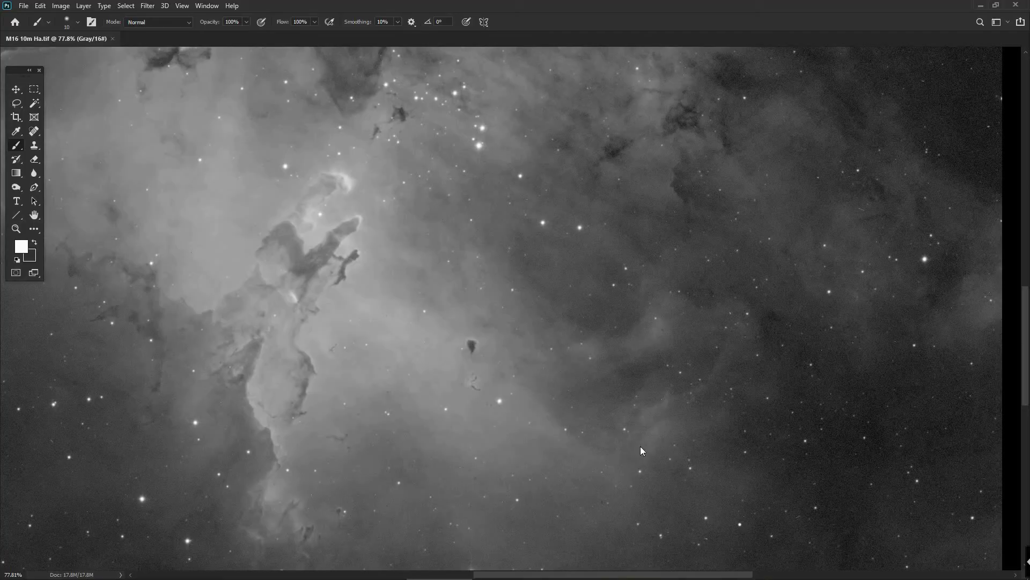
- Apply the Camera Raw Filter to the nebula image with Luminance noise reduction set to 40
{"action": "key", "text": "ctrl+shift+a"}
{"action": "left_click_drag", "start_coordinate": [576, 289], "coordinate": [584, 292]}
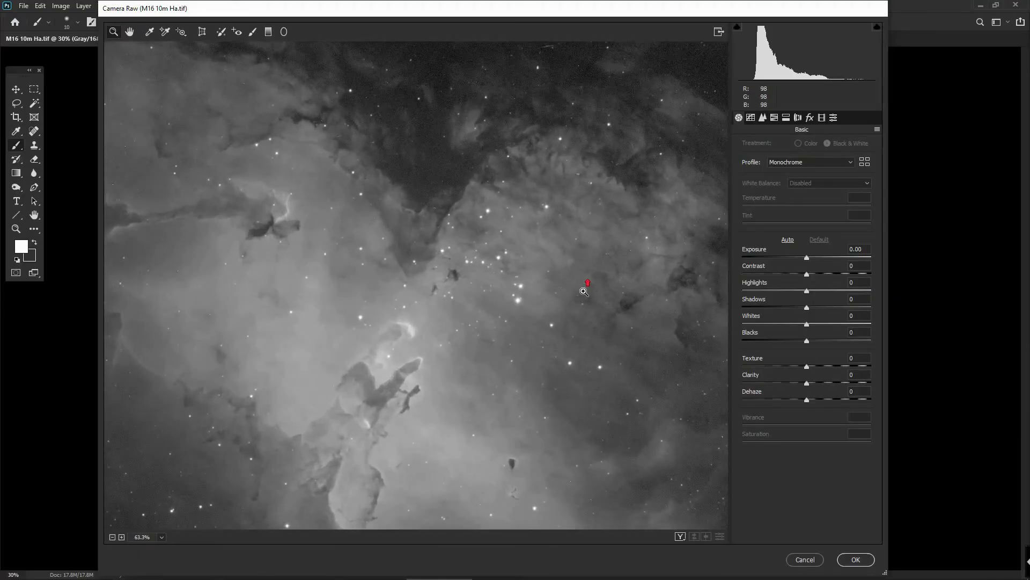
{"action": "left_click_drag", "start_coordinate": [651, 320], "coordinate": [423, 336]}
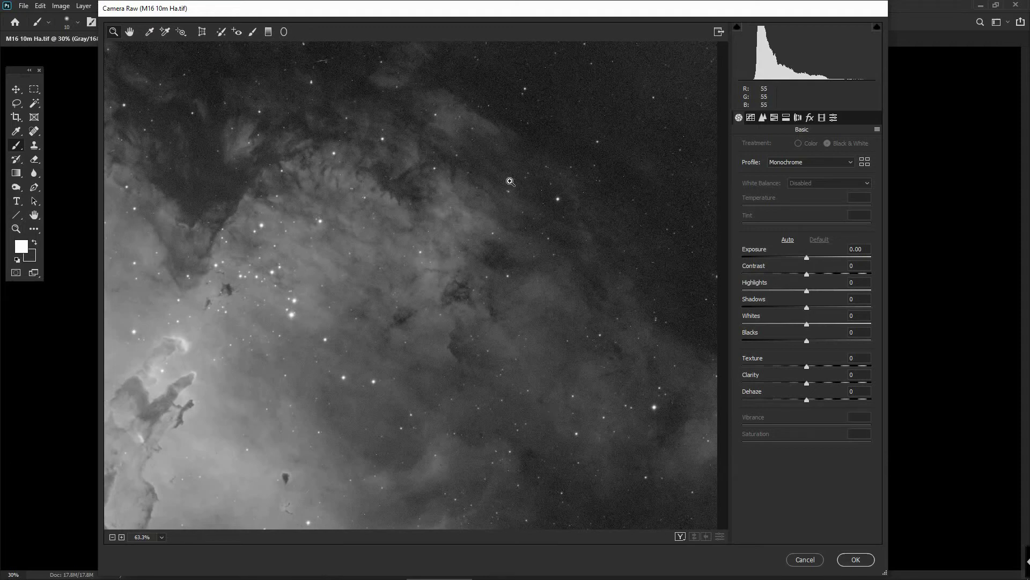
{"action": "left_click", "coordinate": [764, 117]}
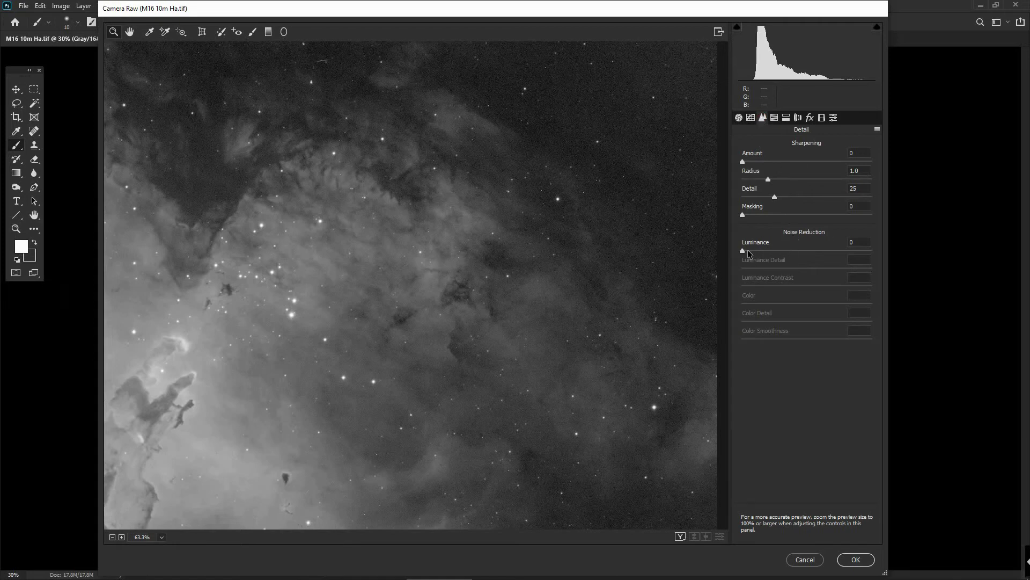
{"action": "left_click_drag", "start_coordinate": [743, 251], "coordinate": [789, 247]}
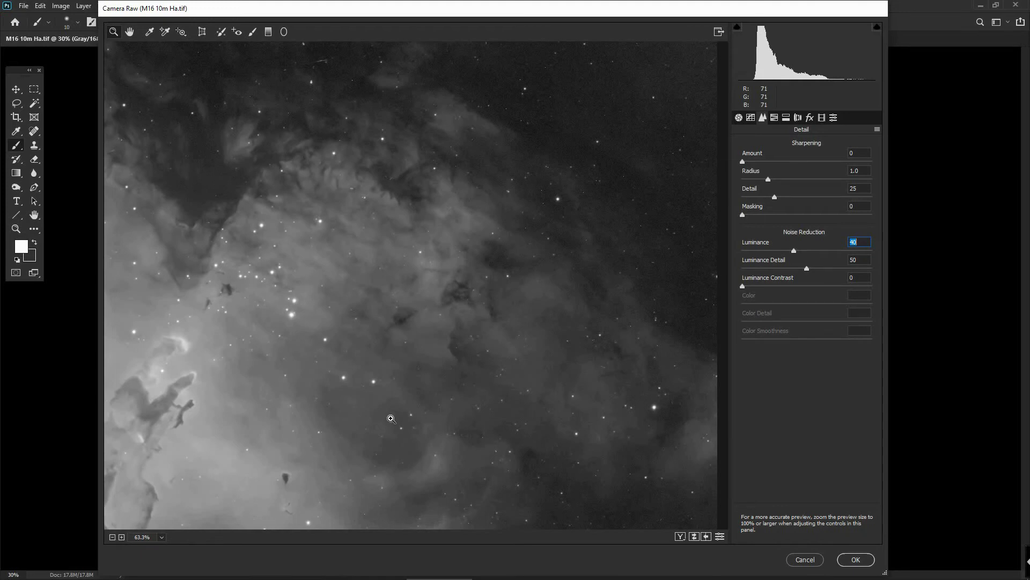
{"action": "left_click", "coordinate": [856, 559]}
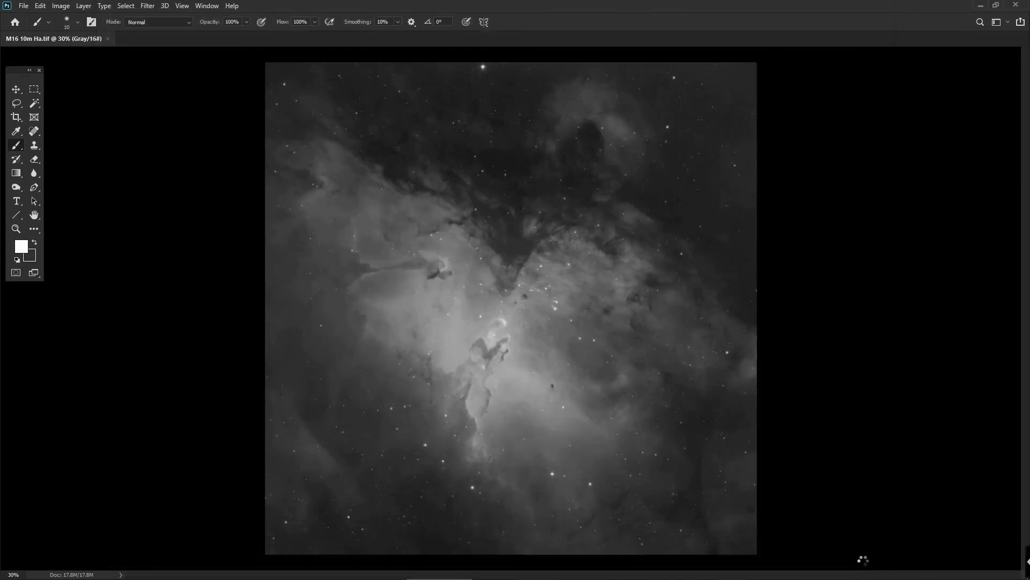
- Examine the noise-reduced nebula's dark background and central pillars at different magnifications
{"action": "left_click_drag", "start_coordinate": [560, 360], "coordinate": [561, 361]}
{"action": "left_click_drag", "start_coordinate": [780, 212], "coordinate": [573, 417]}
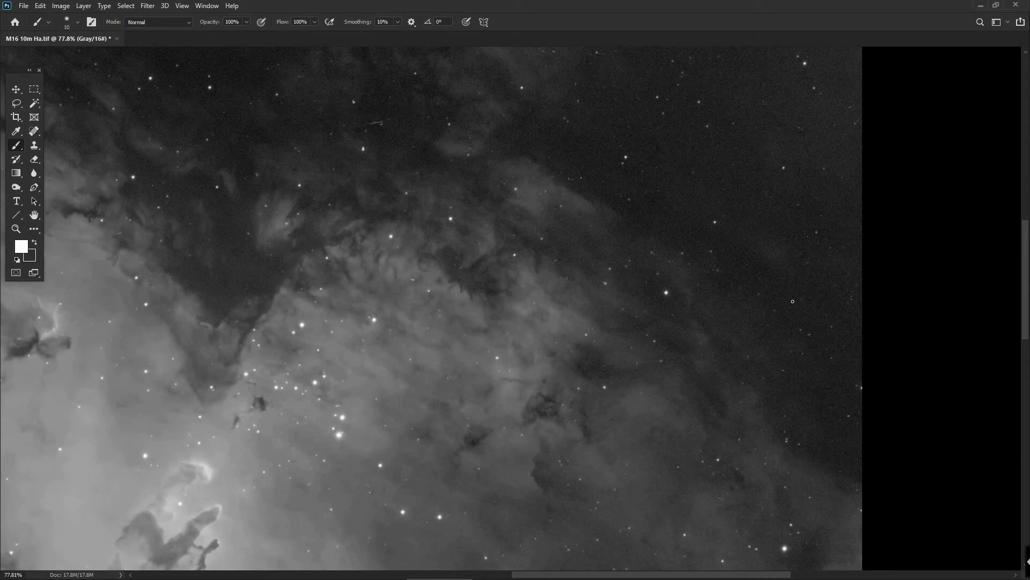
{"action": "scroll", "coordinate": [793, 301], "scroll_direction": "up", "scroll_amount": 3}
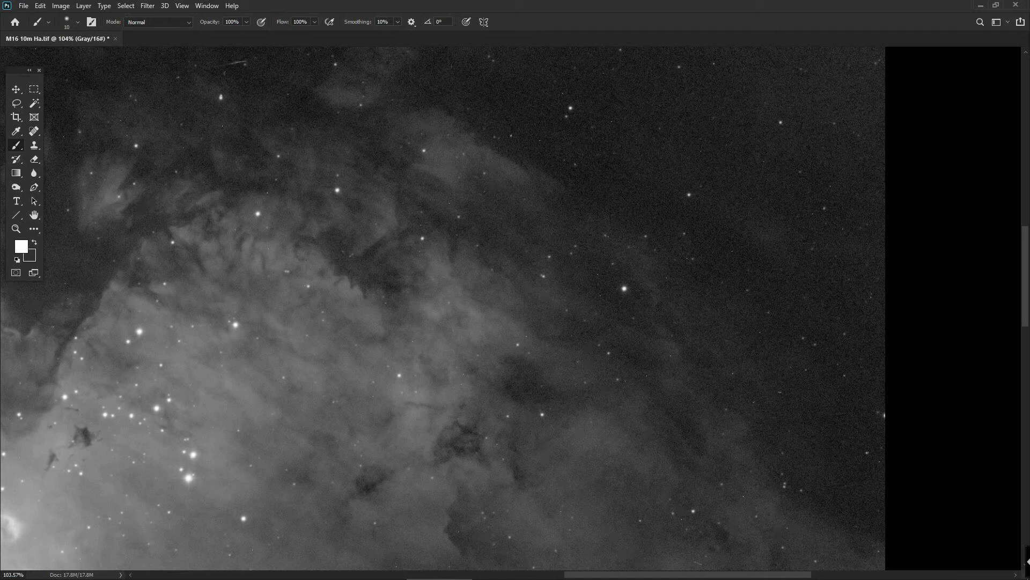
{"action": "scroll", "coordinate": [603, 317], "scroll_direction": "down", "scroll_amount": 5}
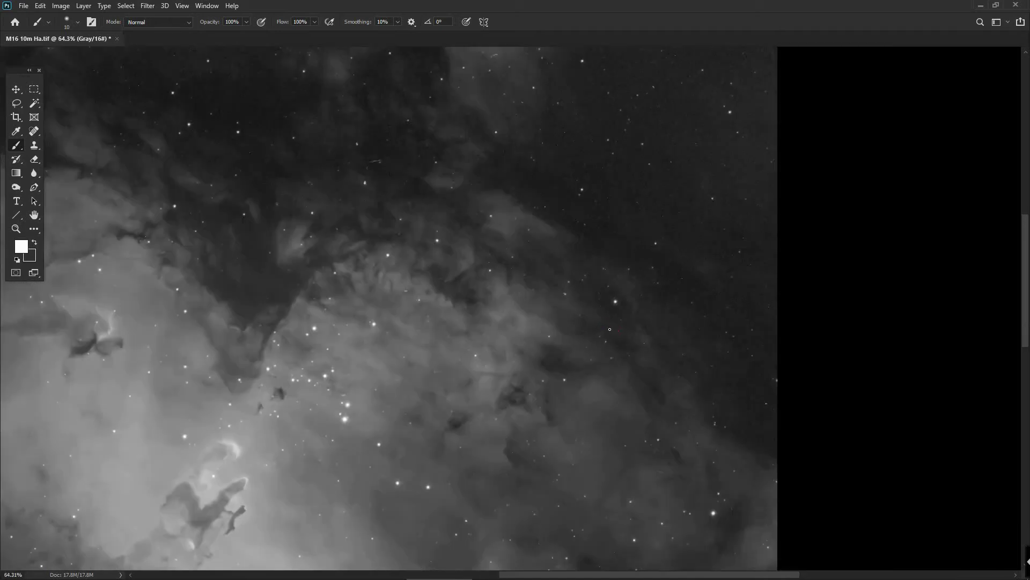
{"action": "scroll", "coordinate": [481, 354], "scroll_direction": "up", "scroll_amount": 4}
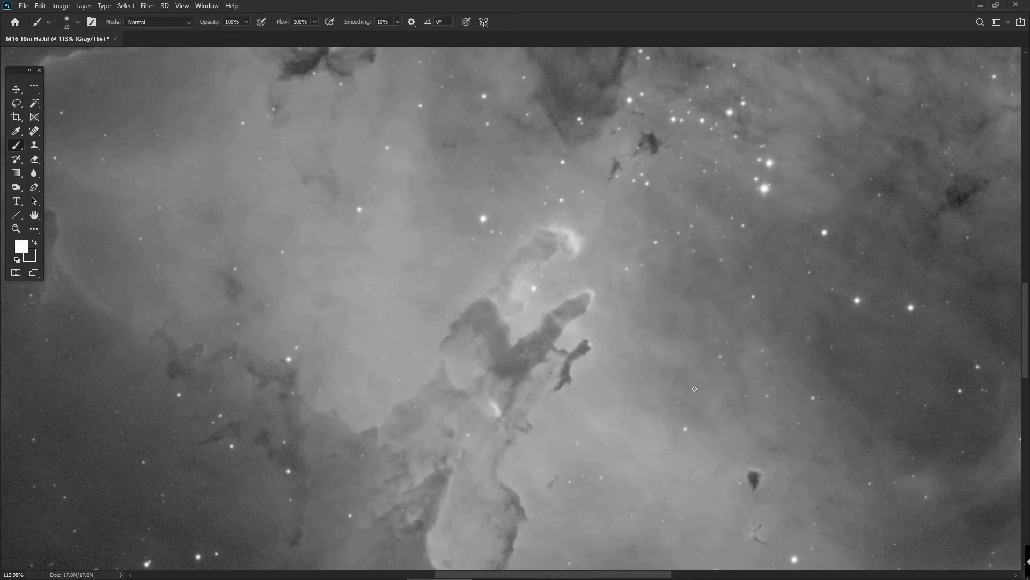
{"action": "scroll", "coordinate": [671, 371], "scroll_direction": "down", "scroll_amount": 2}
{"action": "scroll", "coordinate": [667, 377], "scroll_direction": "down", "scroll_amount": 2}
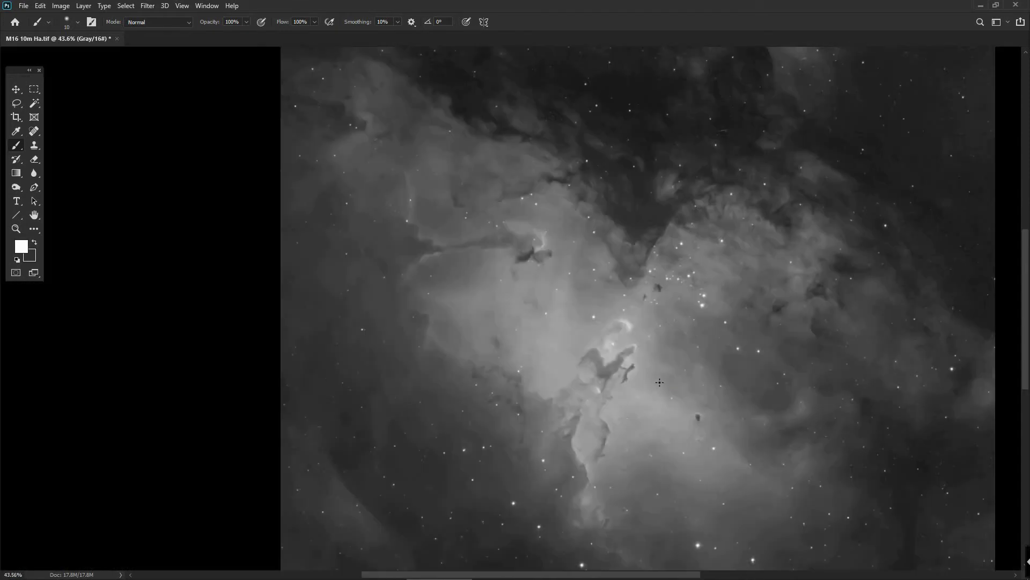
{"action": "scroll", "coordinate": [660, 383], "scroll_direction": "down", "scroll_amount": 1}
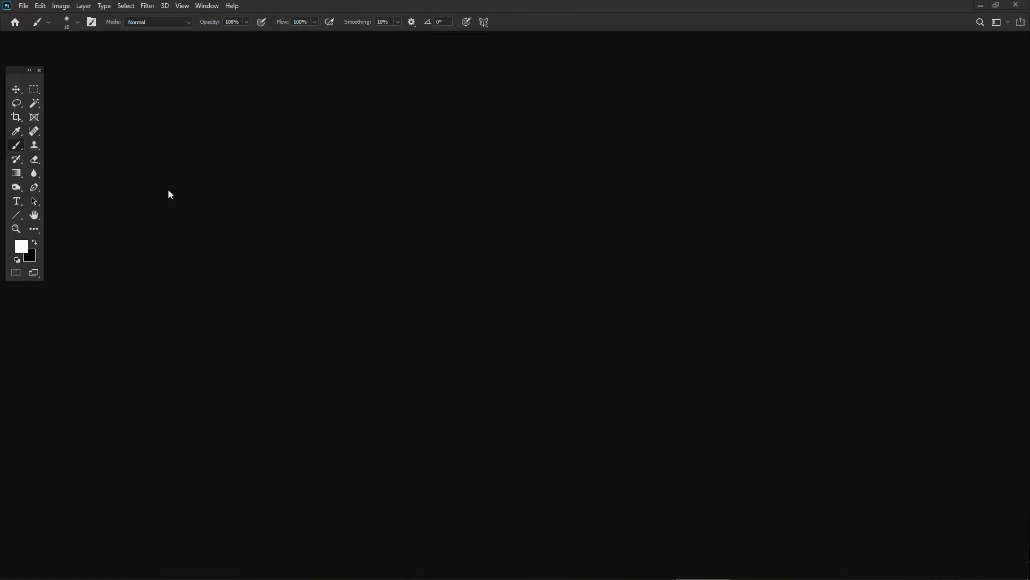
- Open NGC 5128 RGB.tif from the Images folder and fit the whole image in view
{"action": "left_click", "coordinate": [24, 6]}
{"action": "left_click", "coordinate": [36, 27]}
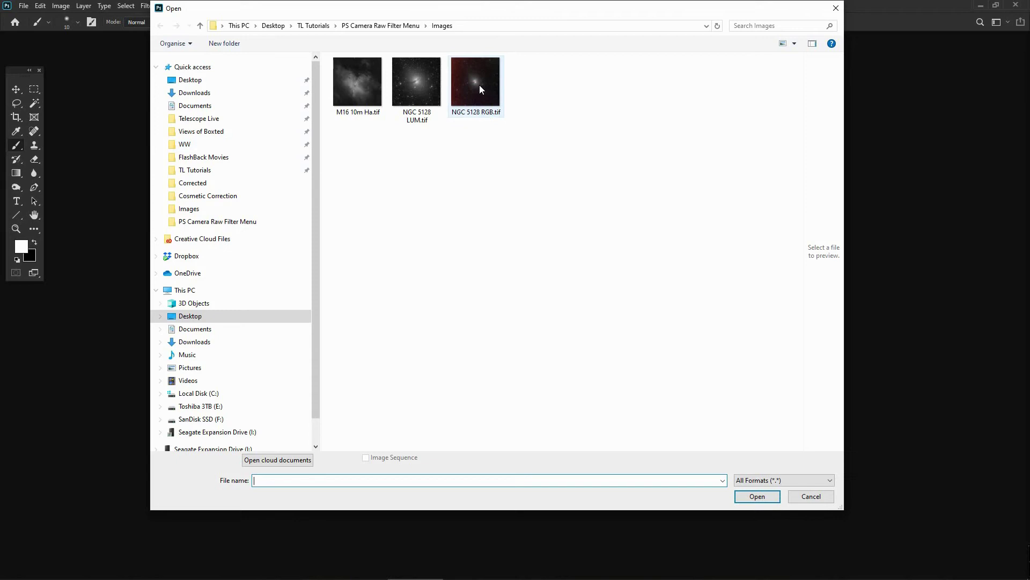
{"action": "double_click", "coordinate": [475, 83]}
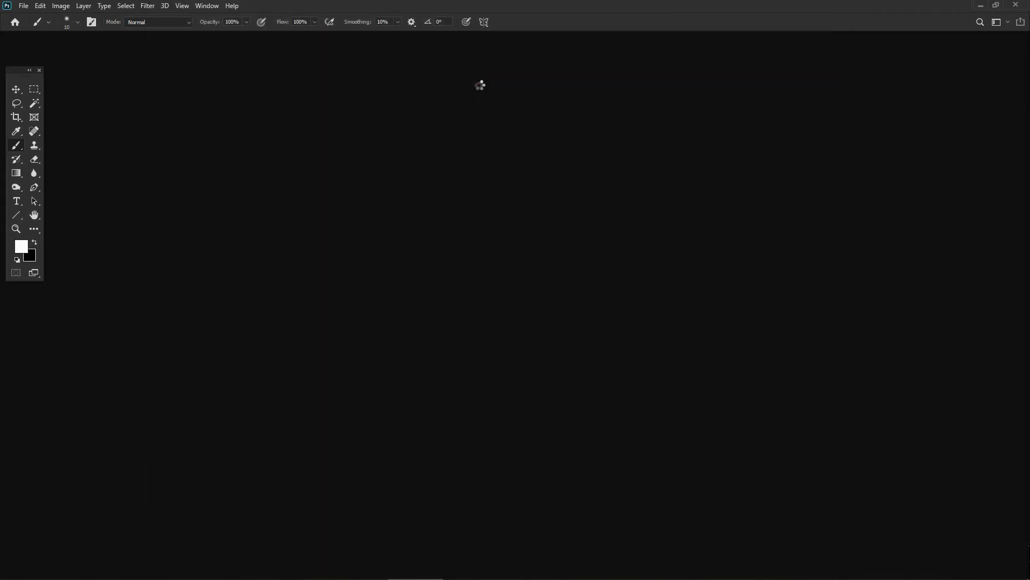
{"action": "key", "text": "ctrl+0"}
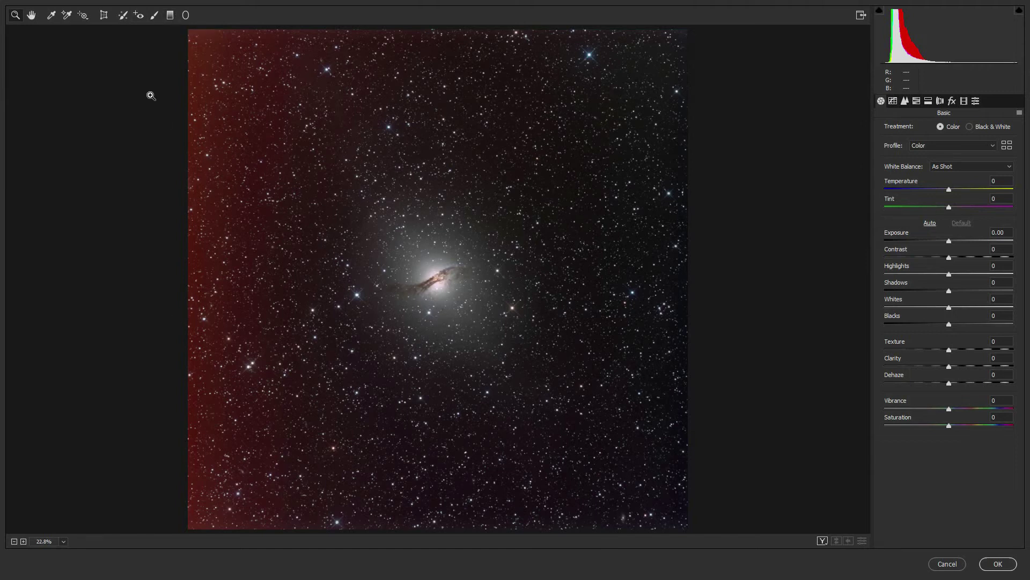
- Apply a Camera Raw Graduated Filter from the image's red left edge to the galaxy core, with Saturation -78 and Shadows -100
{"action": "left_click", "coordinate": [170, 15]}
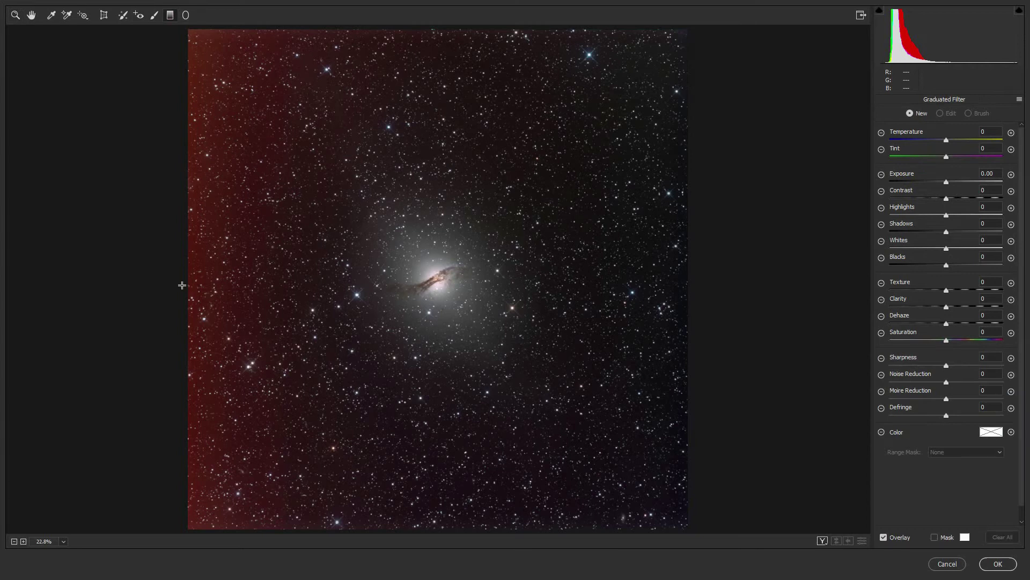
{"action": "left_click_drag", "start_coordinate": [185, 287], "coordinate": [421, 289]}
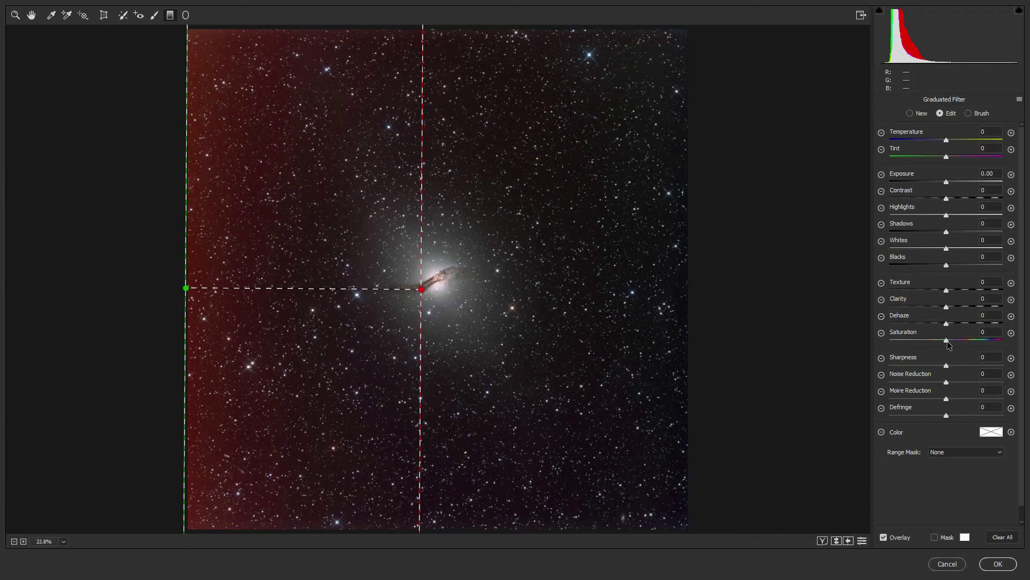
{"action": "left_click_drag", "start_coordinate": [947, 342], "coordinate": [909, 341]}
{"action": "left_click_drag", "start_coordinate": [946, 232], "coordinate": [887, 228]}
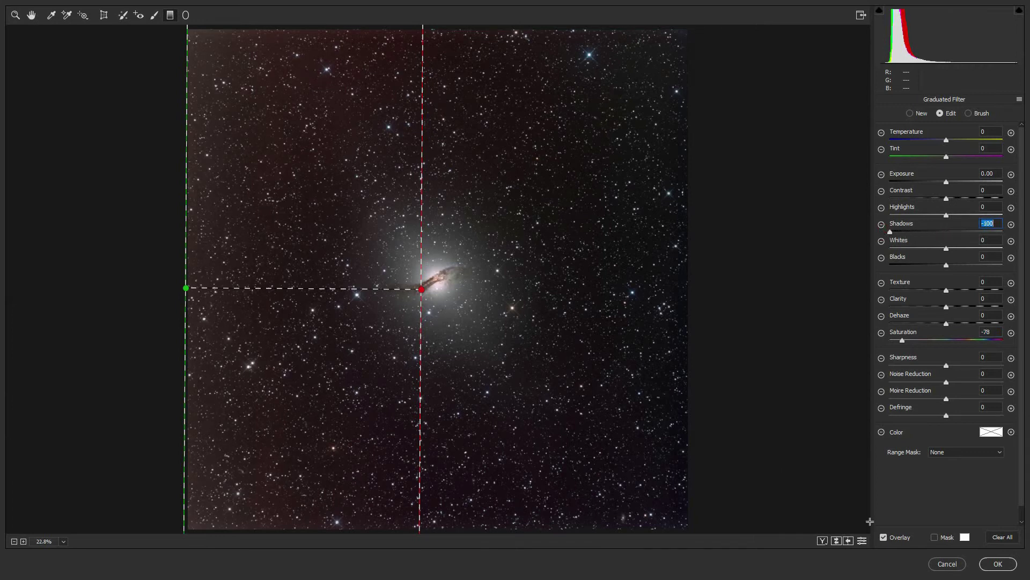
{"action": "left_click", "coordinate": [998, 564]}
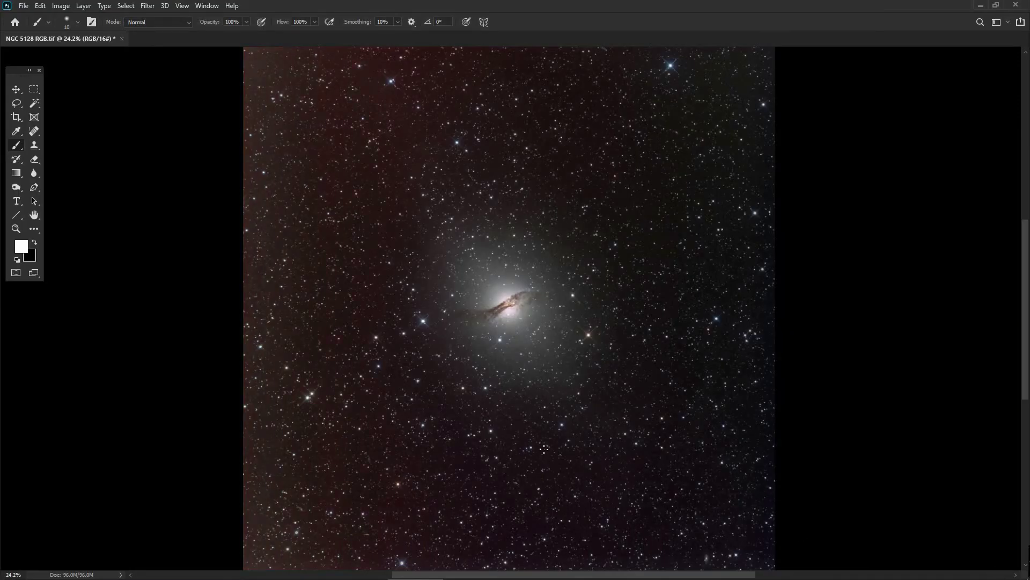
- Examine the corrected red gradient and the galaxy at different magnifications
{"action": "scroll", "coordinate": [494, 424], "scroll_direction": "up", "scroll_amount": 3}
{"action": "scroll", "coordinate": [471, 396], "scroll_direction": "down", "scroll_amount": 2}
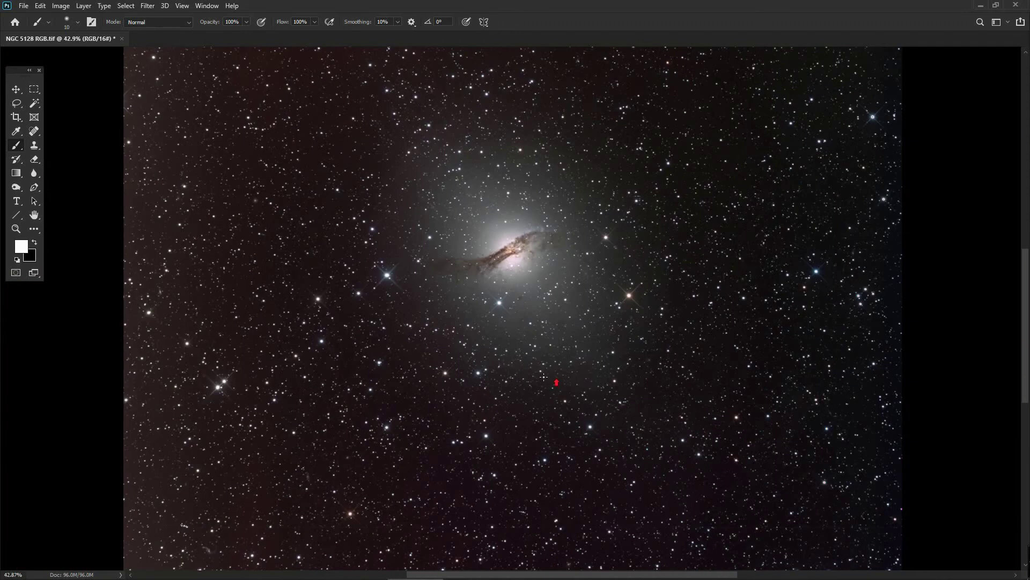
{"action": "scroll", "coordinate": [556, 384], "scroll_direction": "up", "scroll_amount": 2}
{"action": "scroll", "coordinate": [543, 350], "scroll_direction": "down", "scroll_amount": 1}
{"action": "scroll", "coordinate": [554, 268], "scroll_direction": "up", "scroll_amount": 3}
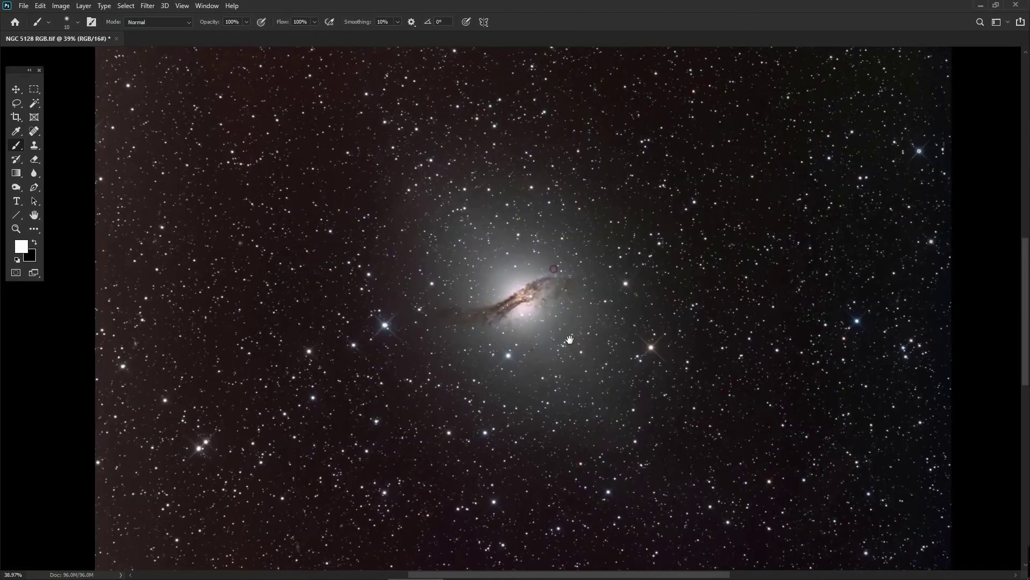
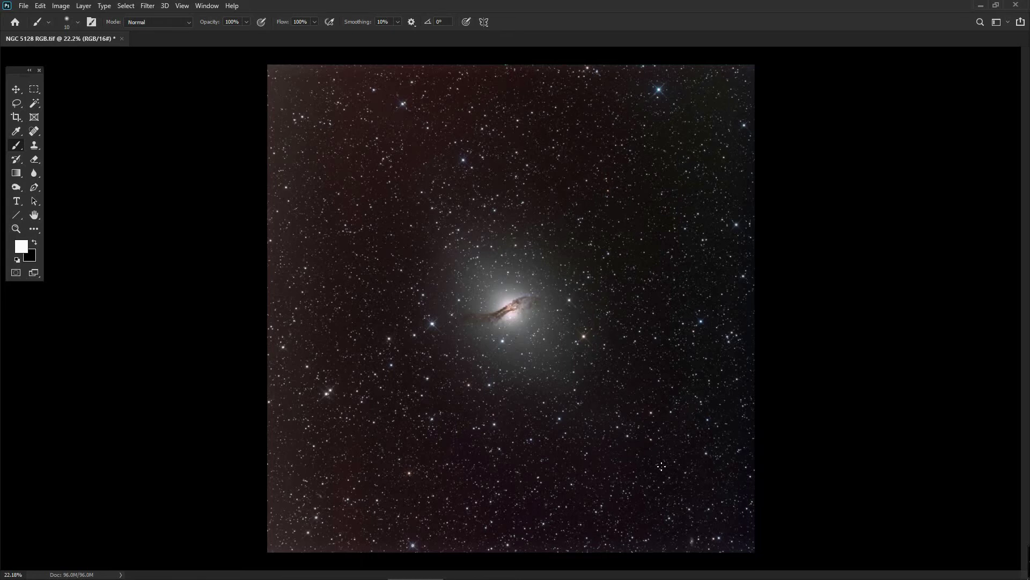
{"action": "scroll", "coordinate": [605, 394], "scroll_direction": "up", "scroll_amount": 2, "text": "alt"}
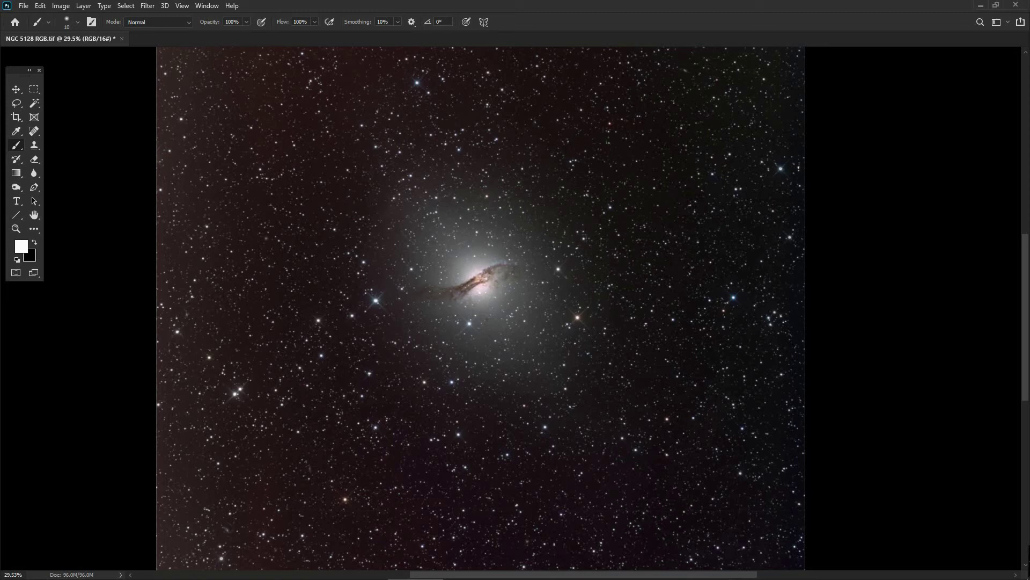
- Reopen the Camera Raw Filter, inspect the galaxy at 150%, and set Luminance noise reduction to 37
{"action": "key", "text": "ctrl+shift+a"}
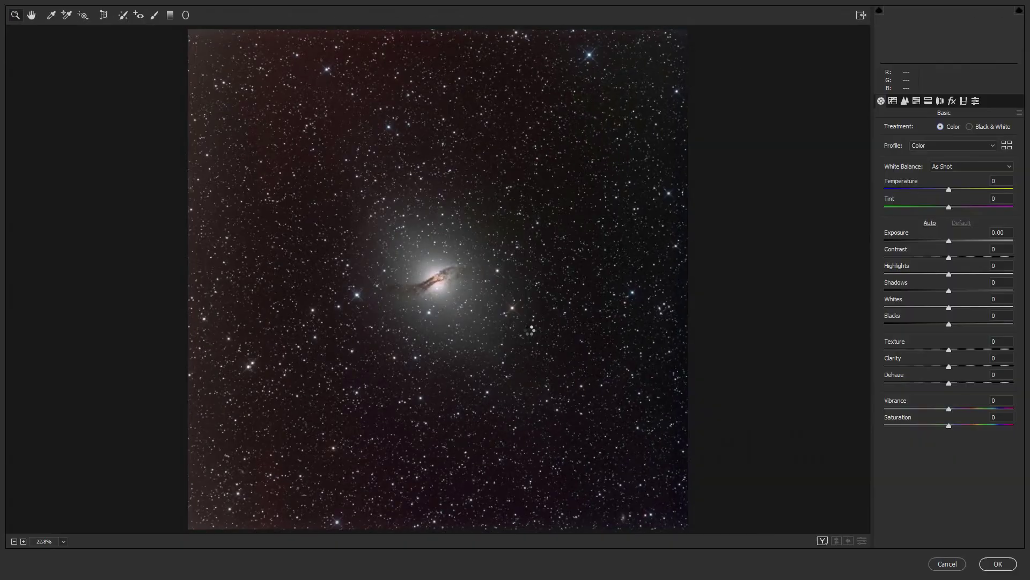
{"action": "key", "text": "ctrl+plus"}
{"action": "key", "text": "ctrl+plus"}
{"action": "key", "text": "ctrl+plus"}
{"action": "key", "text": "ctrl+plus"}
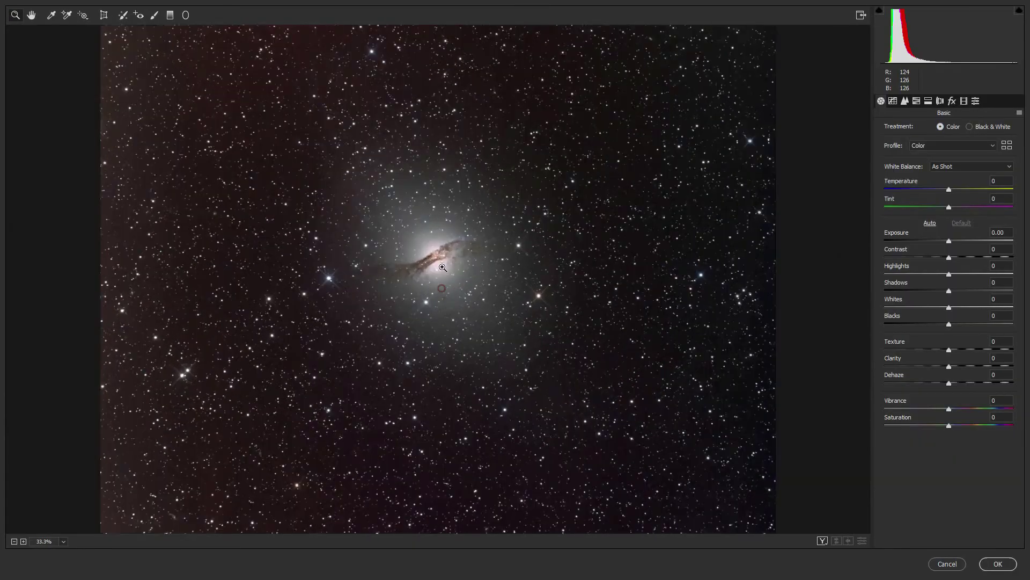
{"action": "key", "text": "ctrl+plus"}
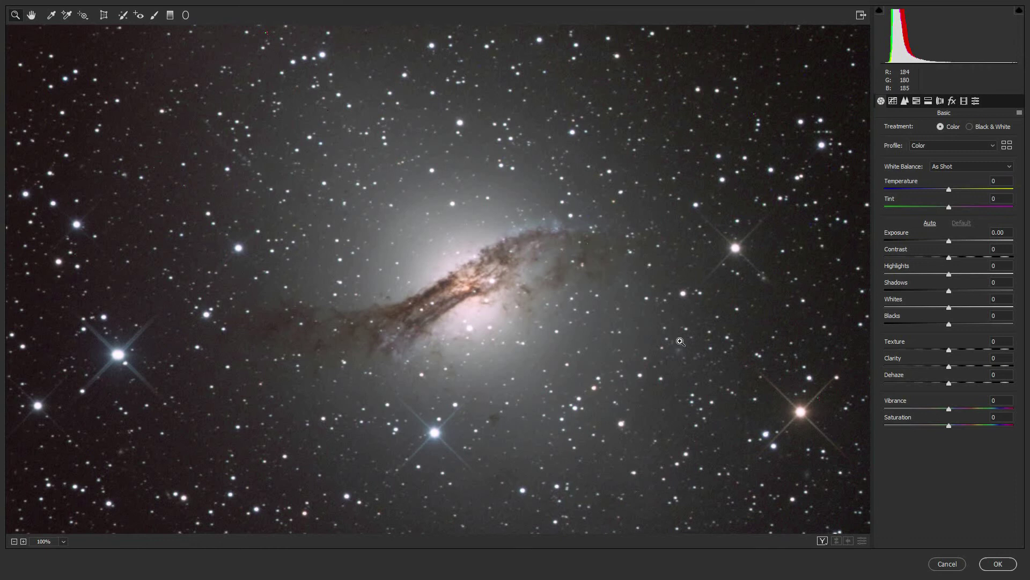
{"action": "key", "text": "ctrl+plus"}
{"action": "left_click_drag", "start_coordinate": [738, 427], "coordinate": [498, 367]}
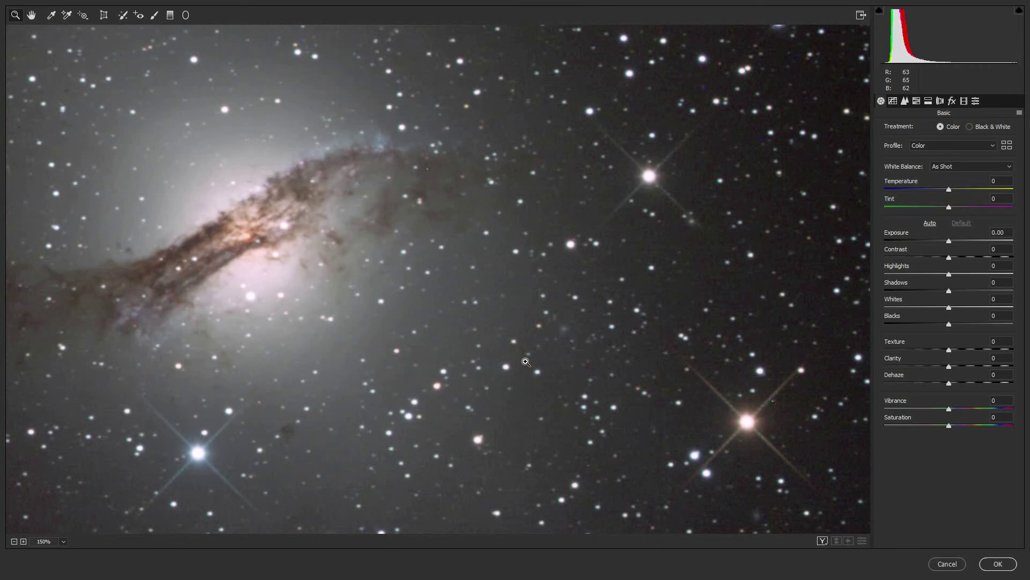
{"action": "left_click", "coordinate": [905, 101]}
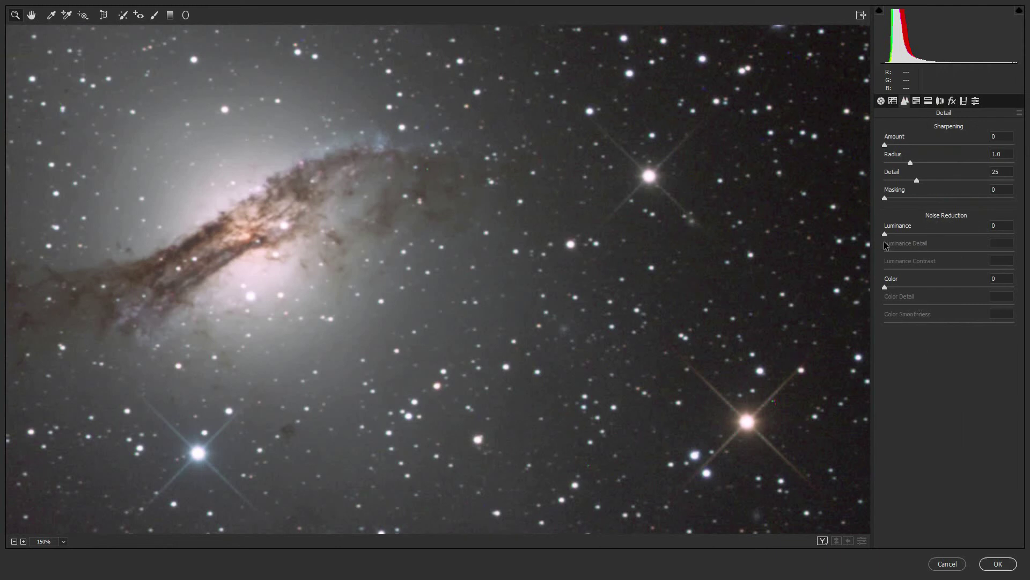
{"action": "left_click_drag", "start_coordinate": [887, 234], "coordinate": [932, 234]}
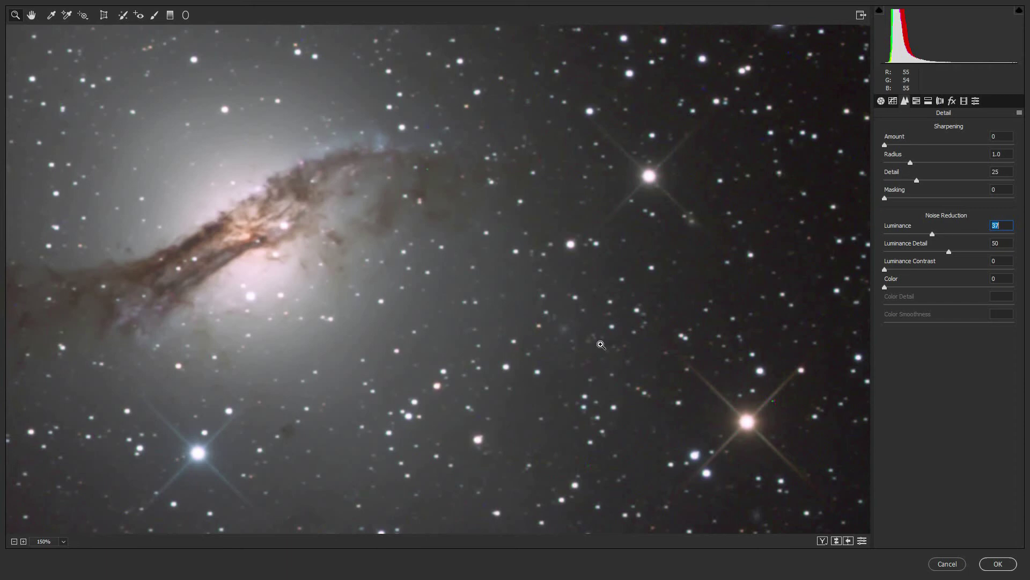
- Increase the Sharpening Amount while viewing the dust lane, and apply the Camera Raw Filter
{"action": "left_click_drag", "start_coordinate": [418, 361], "coordinate": [577, 349]}
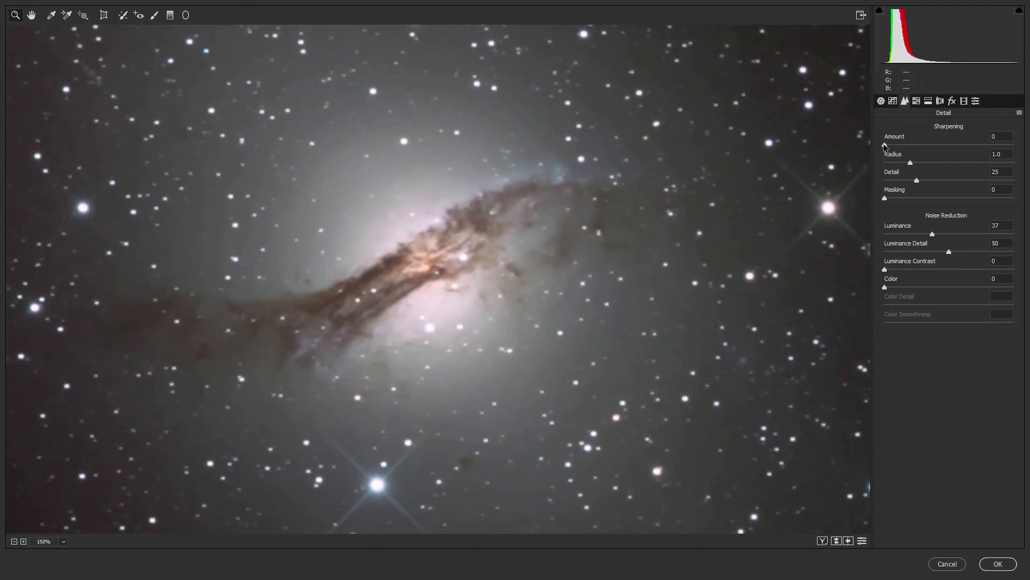
{"action": "left_click_drag", "start_coordinate": [884, 145], "coordinate": [920, 146]}
{"action": "left_click", "coordinate": [997, 564]}
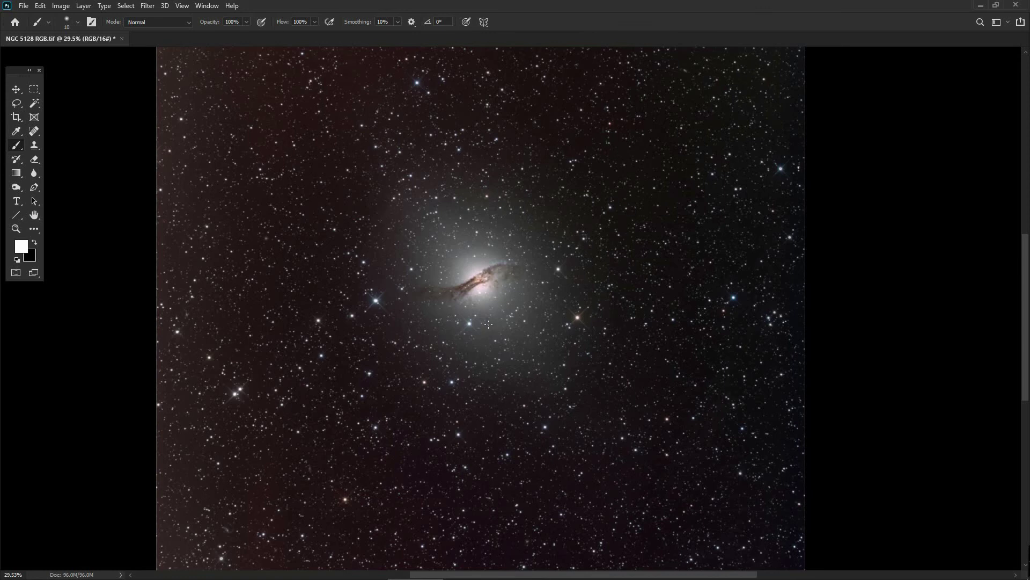
- Examine the sharpened and noise-reduced dust lane close up and against the full star field
{"action": "scroll", "coordinate": [488, 323], "scroll_direction": "up", "scroll_amount": 5}
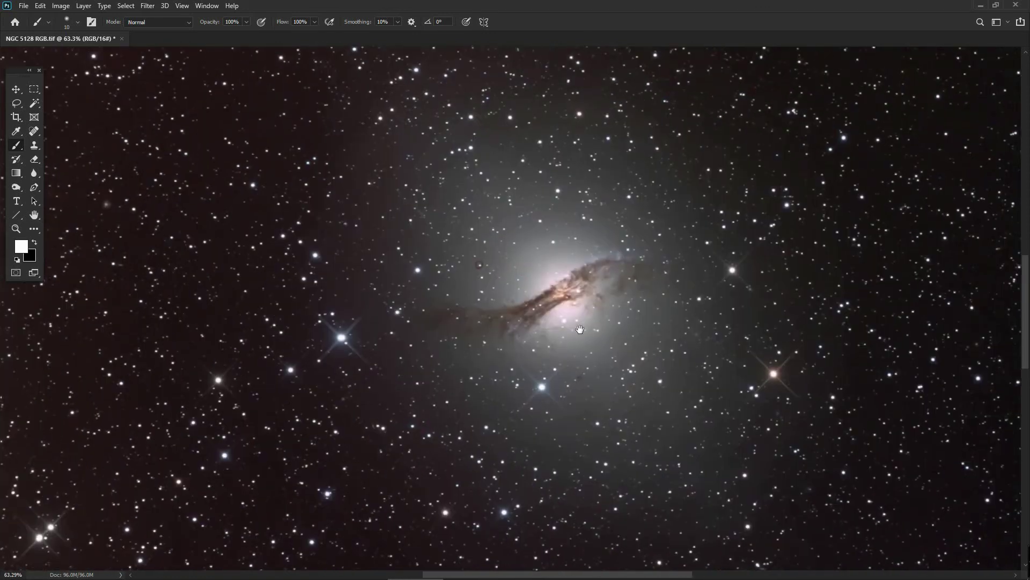
{"action": "scroll", "coordinate": [579, 329], "scroll_direction": "up", "scroll_amount": 2}
{"action": "scroll", "coordinate": [591, 330], "scroll_direction": "up", "scroll_amount": 2}
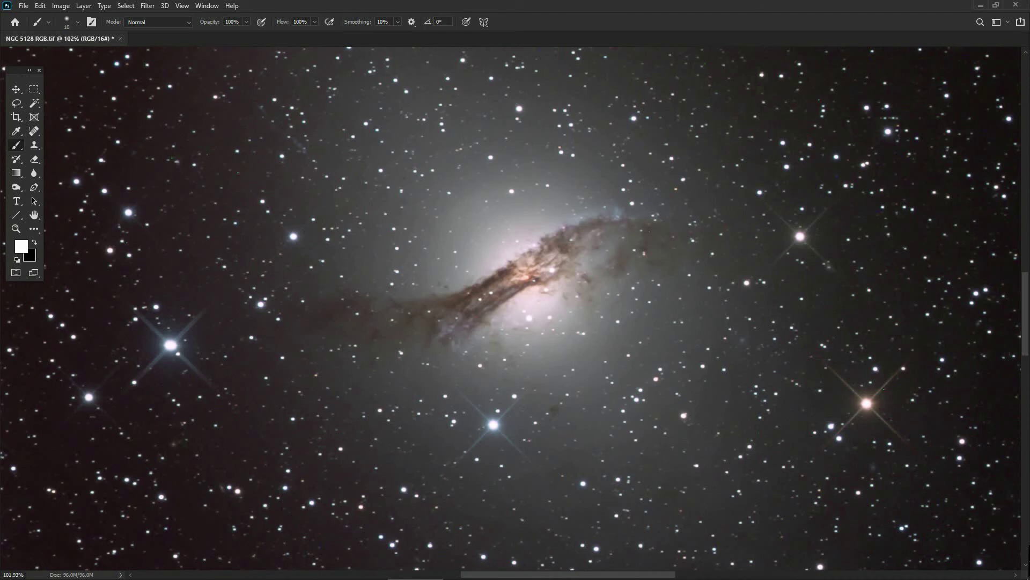
{"action": "scroll", "coordinate": [598, 280], "scroll_direction": "up", "scroll_amount": 3}
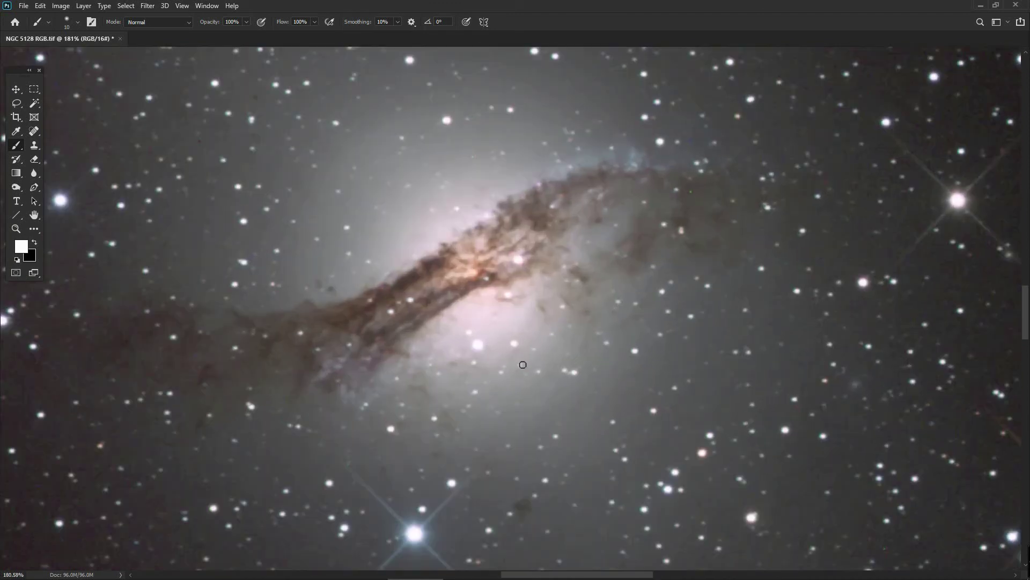
{"action": "left_click_drag", "start_coordinate": [511, 379], "coordinate": [569, 405]}
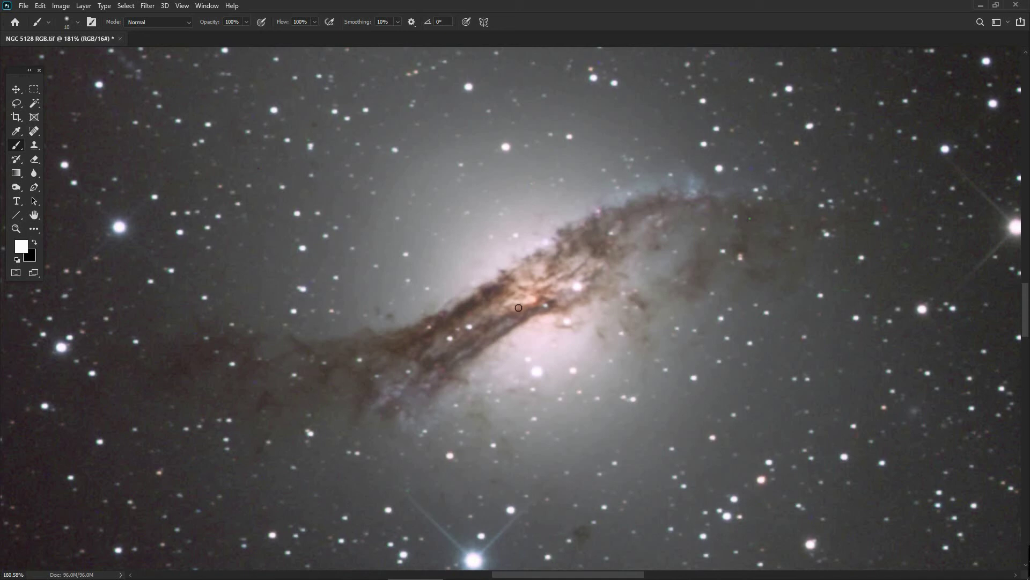
{"action": "scroll", "coordinate": [594, 290], "scroll_direction": "down", "scroll_amount": 1}
{"action": "scroll", "coordinate": [595, 290], "scroll_direction": "down", "scroll_amount": 5}
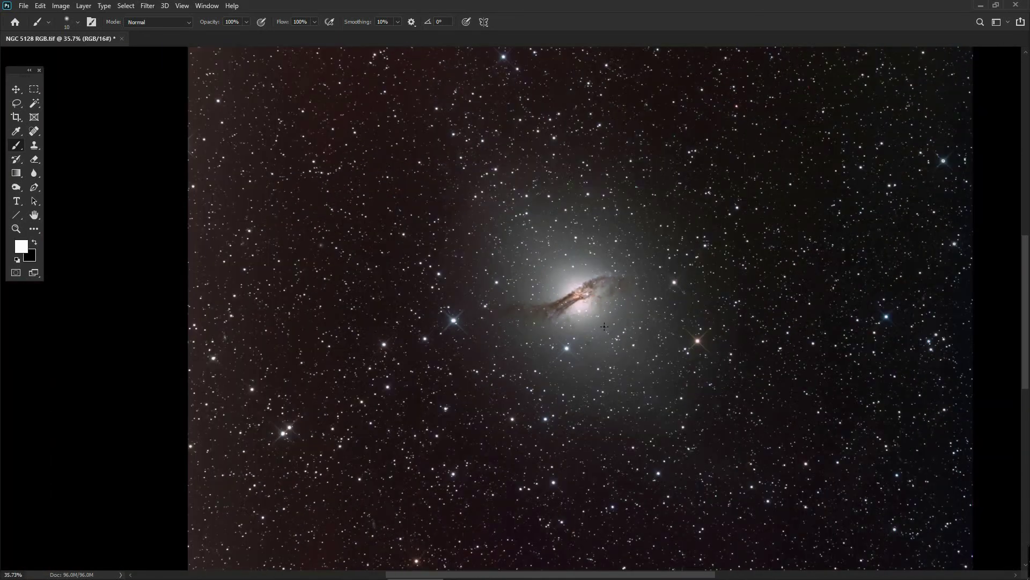
{"action": "scroll", "coordinate": [577, 317], "scroll_direction": "right", "scroll_amount": 1}
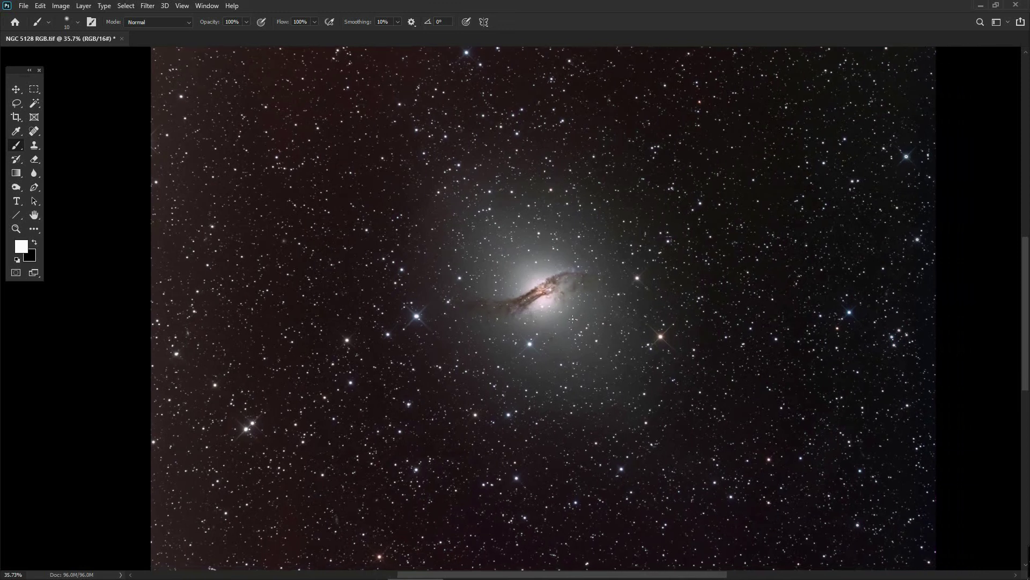
- Compare the original red-gradient image with the processed version, checking the galaxy's core close up
{"action": "scroll", "coordinate": [573, 319], "scroll_direction": "down", "scroll_amount": 2}
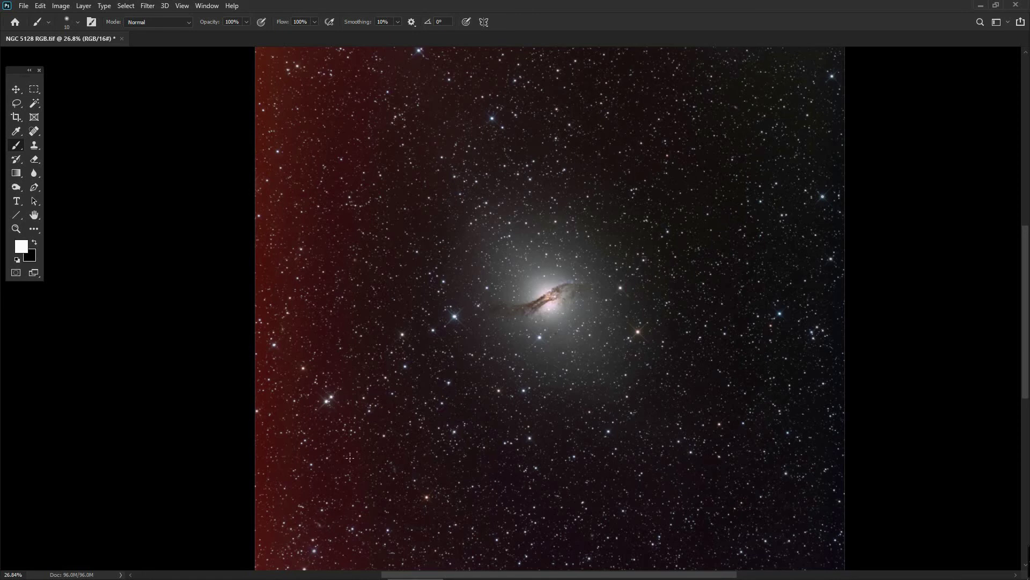
{"action": "scroll", "coordinate": [548, 355], "scroll_direction": "up", "scroll_amount": 1}
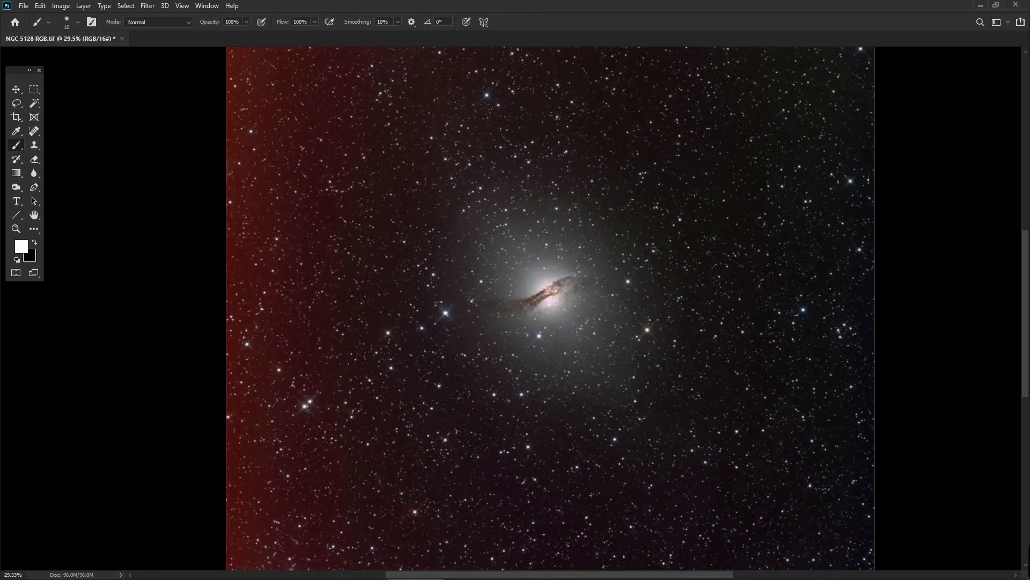
{"action": "scroll", "coordinate": [572, 321], "scroll_direction": "up", "scroll_amount": 6}
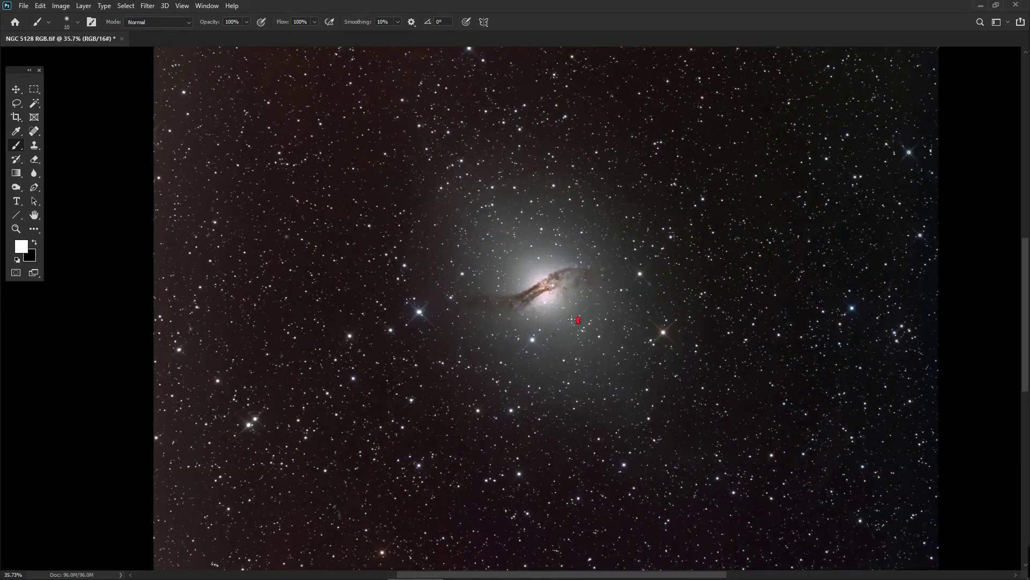
{"action": "scroll", "coordinate": [572, 318], "scroll_direction": "up", "scroll_amount": 3}
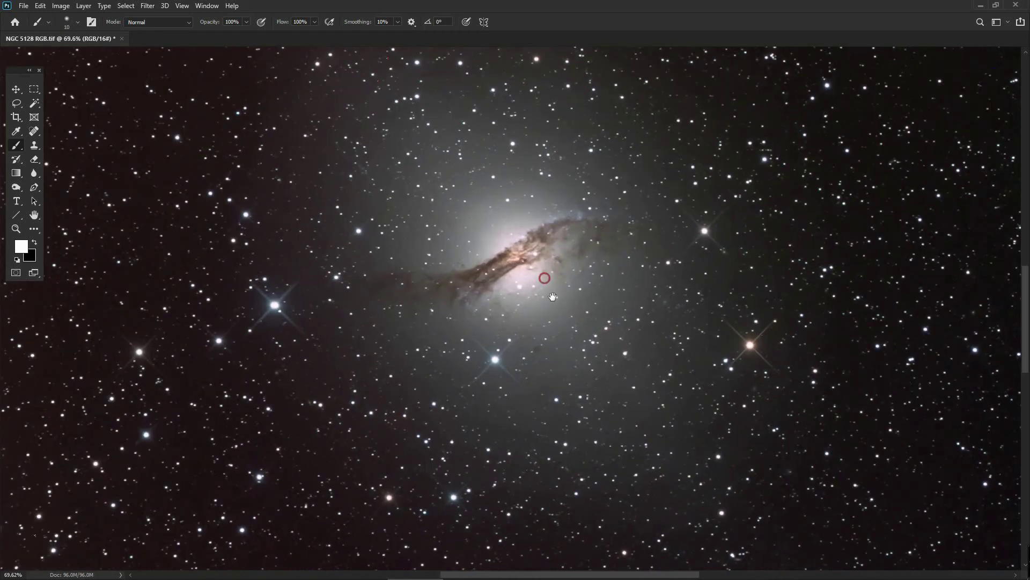
{"action": "scroll", "coordinate": [636, 326], "scroll_direction": "up", "scroll_amount": 2}
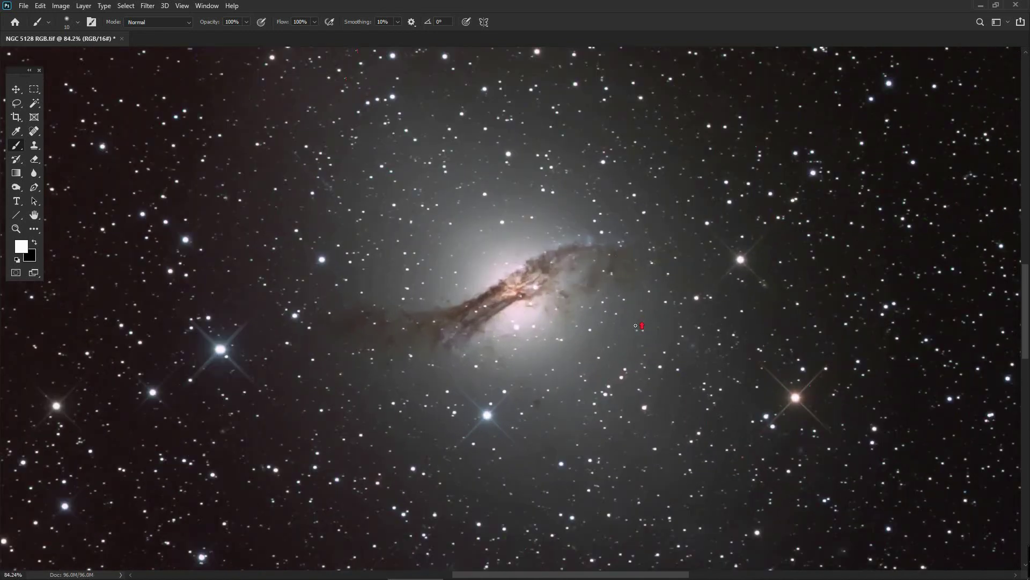
{"action": "scroll", "coordinate": [636, 326], "scroll_direction": "down", "scroll_amount": 4}
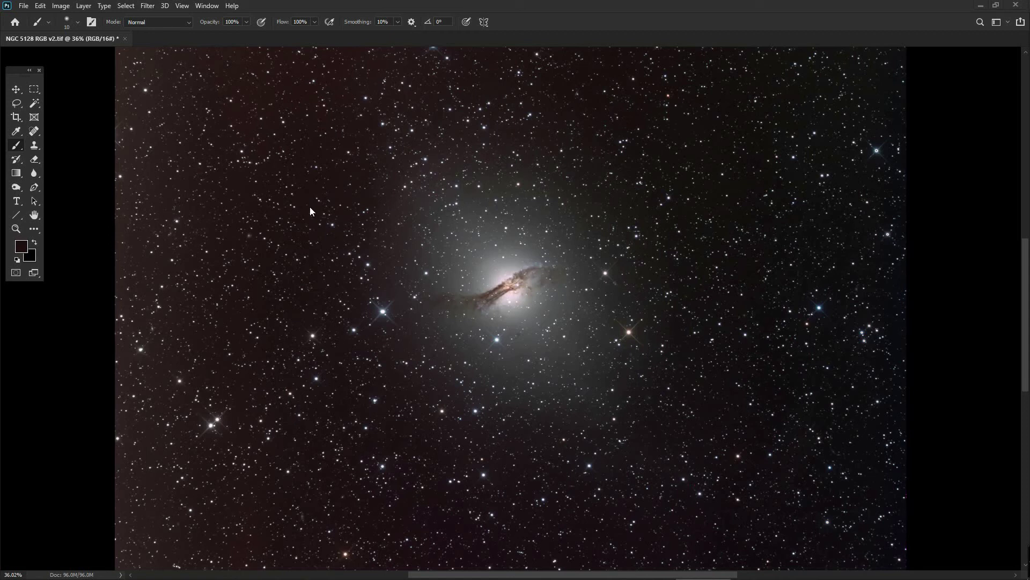
- Select the sky background around the galaxy in NGC 5128 RGB v2.tif with Color Range, adding several sampled dark background areas
{"action": "left_click", "coordinate": [125, 5]}
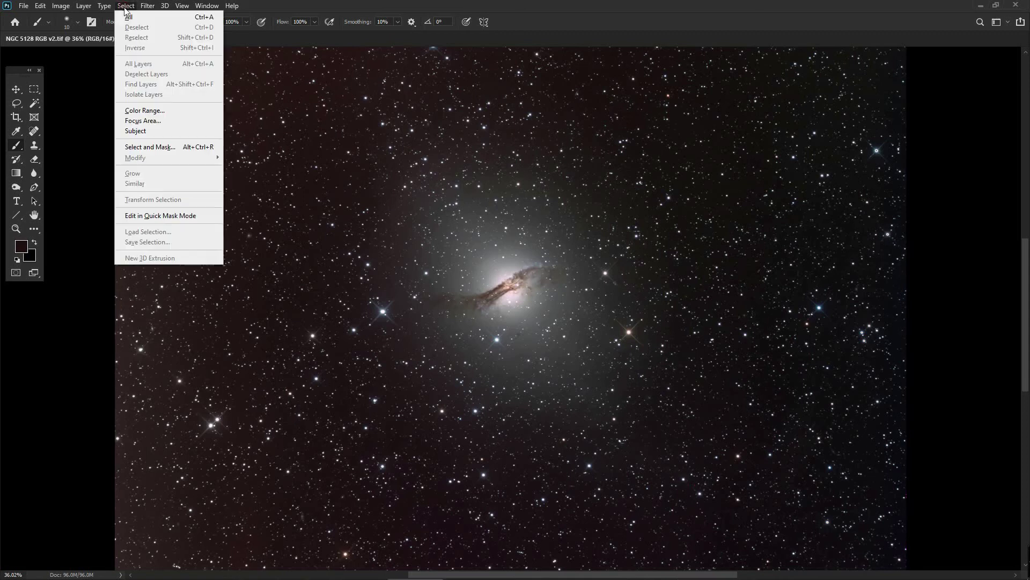
{"action": "left_click", "coordinate": [145, 111]}
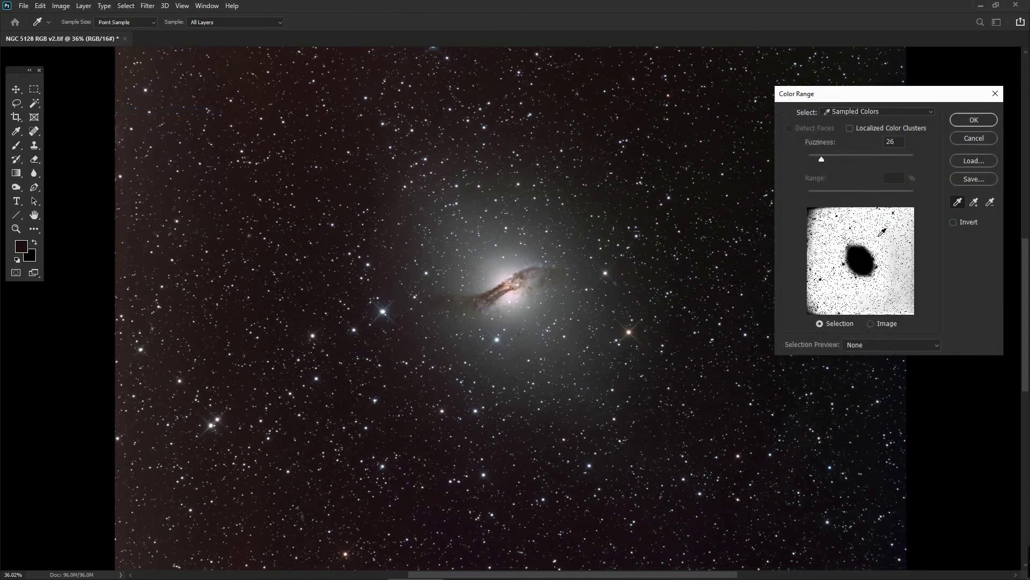
{"action": "left_click", "coordinate": [871, 323]}
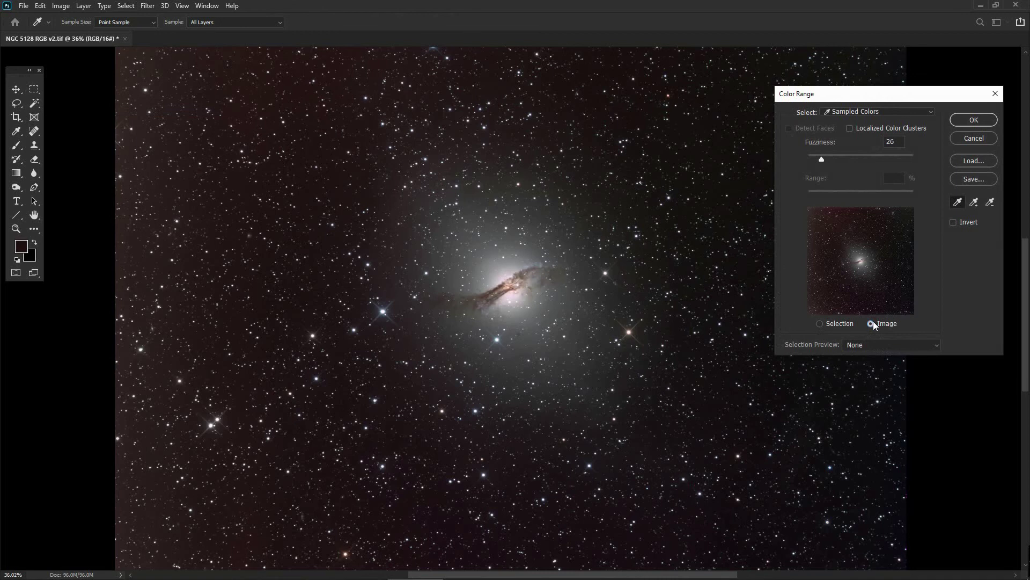
{"action": "left_click", "coordinate": [974, 204]}
{"action": "left_click", "coordinate": [313, 167]}
{"action": "left_click", "coordinate": [320, 185]}
{"action": "left_click", "coordinate": [394, 516]}
{"action": "left_click", "coordinate": [166, 370]}
{"action": "left_click", "coordinate": [404, 509]}
{"action": "left_click", "coordinate": [435, 522]}
{"action": "left_click", "coordinate": [972, 121]}
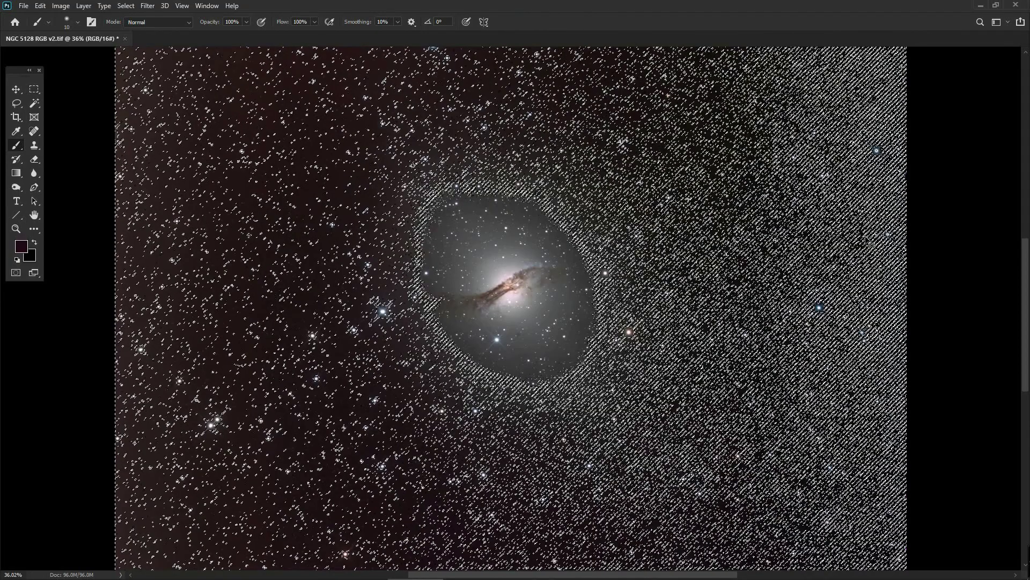
- Hide the selection outline and lower the Saturation of the selected sky background with a Hue/Saturation adjustment
{"action": "key", "text": "ctrl+h"}
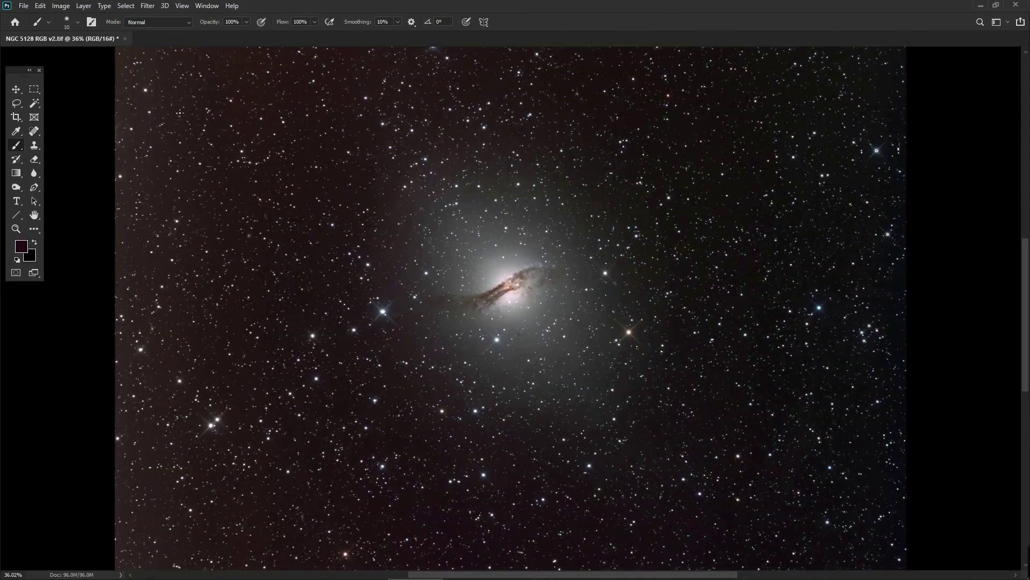
{"action": "key", "text": "ctrl+u"}
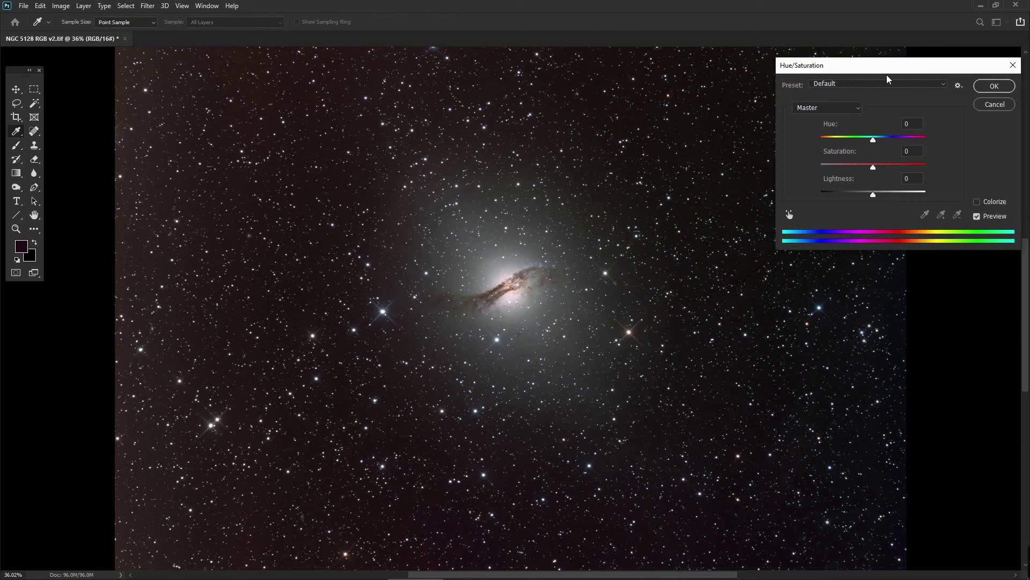
{"action": "left_click_drag", "start_coordinate": [885, 71], "coordinate": [849, 70]}
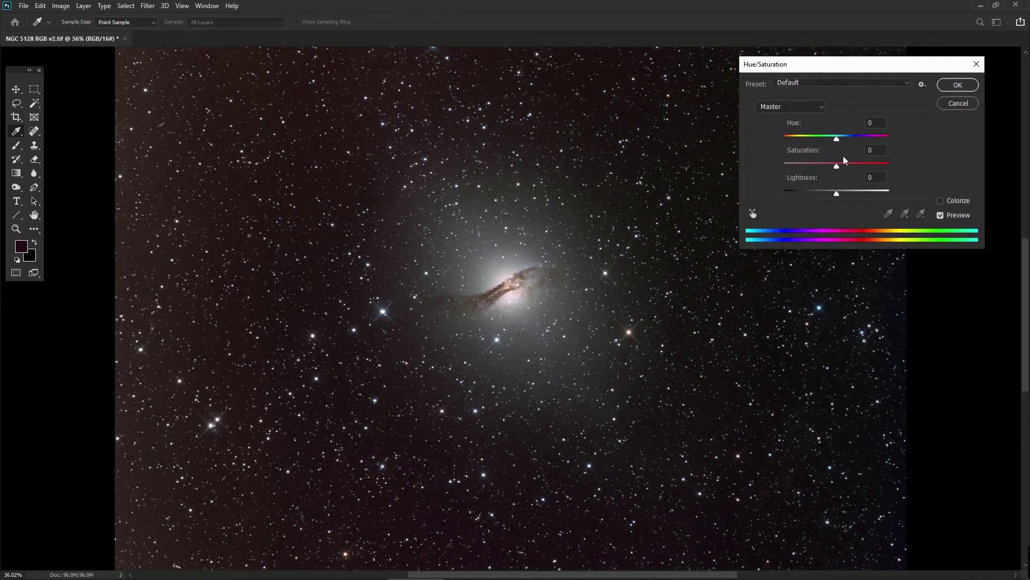
{"action": "left_click_drag", "start_coordinate": [837, 166], "coordinate": [821, 167]}
{"action": "left_click", "coordinate": [952, 85]}
{"action": "key", "text": "b"}
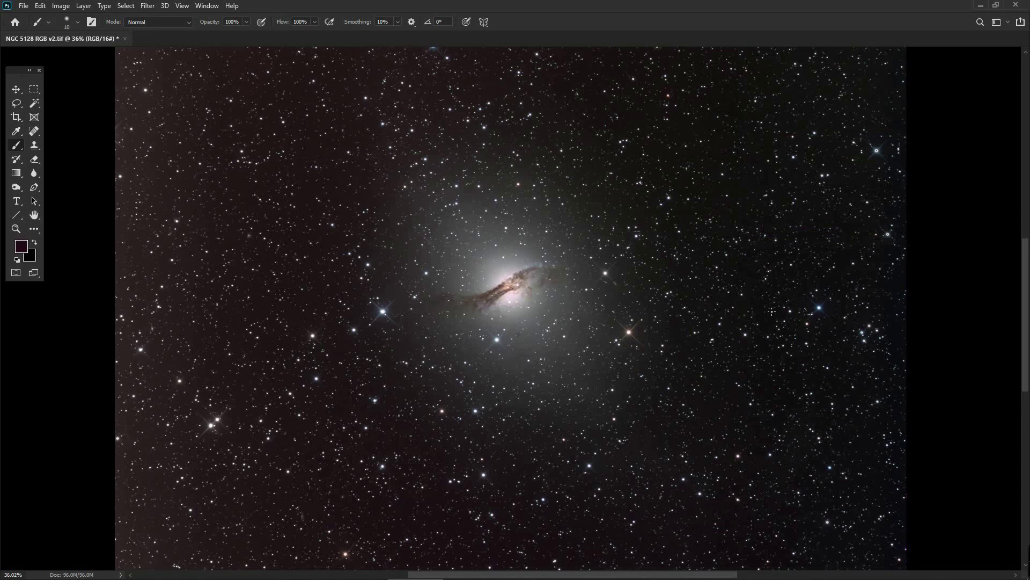
- Darken the selected background by lowering Shadows well below zero in the Camera Raw Filter, and apply it
{"action": "key", "text": "shift+ctrl+a"}
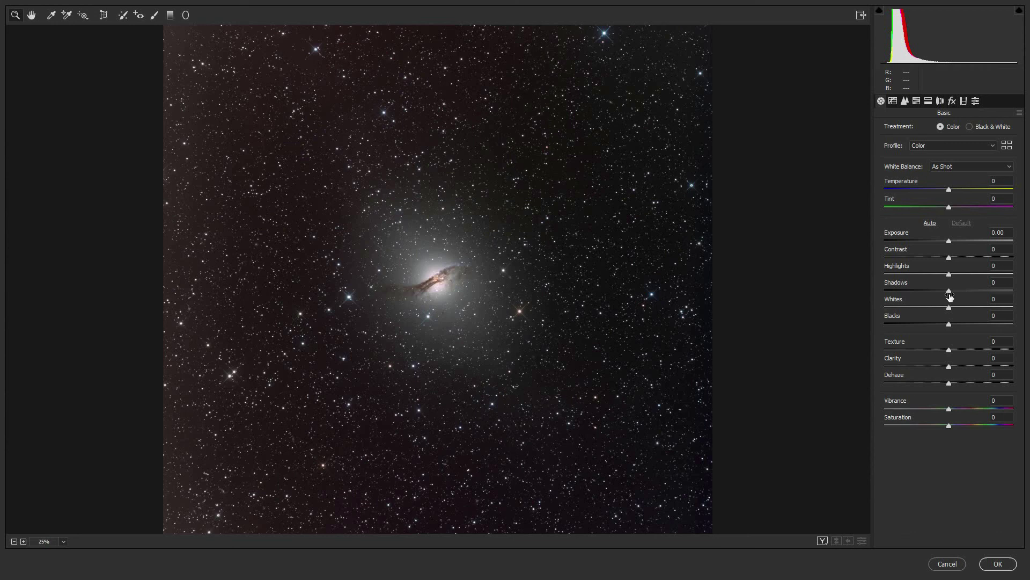
{"action": "left_click_drag", "start_coordinate": [949, 294], "coordinate": [899, 299]}
{"action": "left_click", "coordinate": [998, 563]}
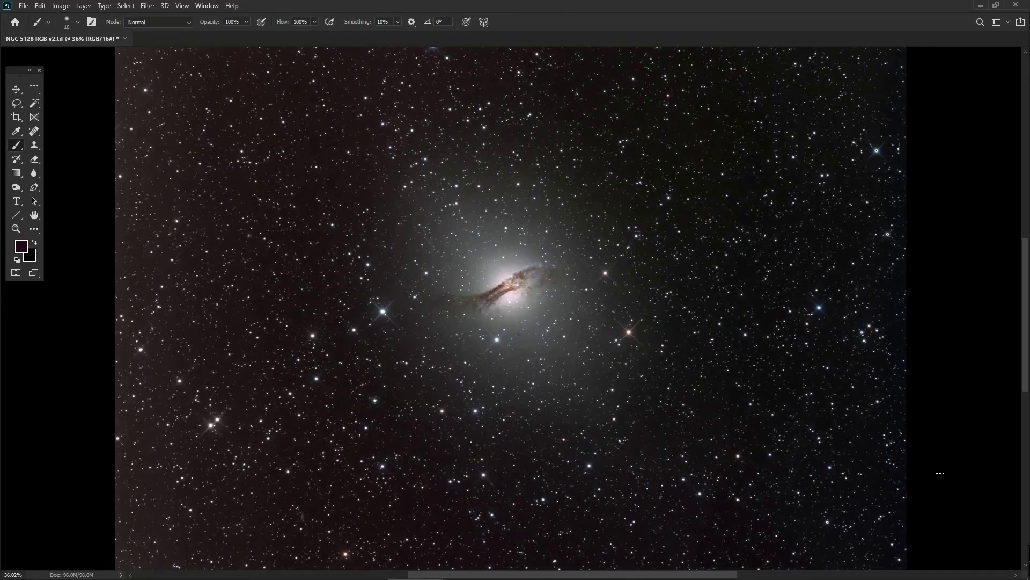
- Compare the image before and after the background adjustments, both across the star field and closer on the galaxy
{"action": "key", "text": "ctrl+z"}
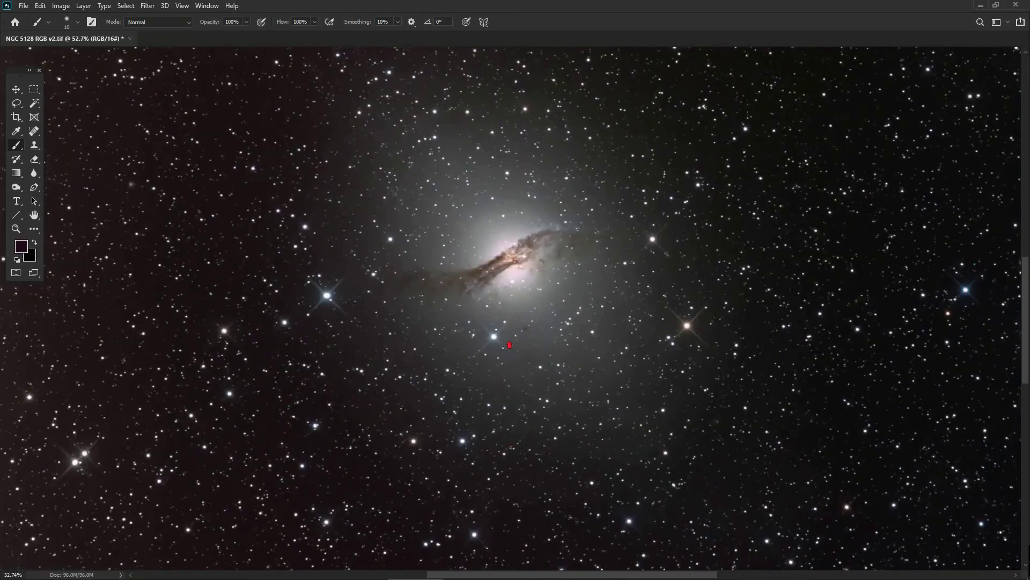
{"action": "key", "text": "ctrl+z"}
{"action": "scroll", "coordinate": [517, 361], "scroll_direction": "down", "scroll_amount": 2}
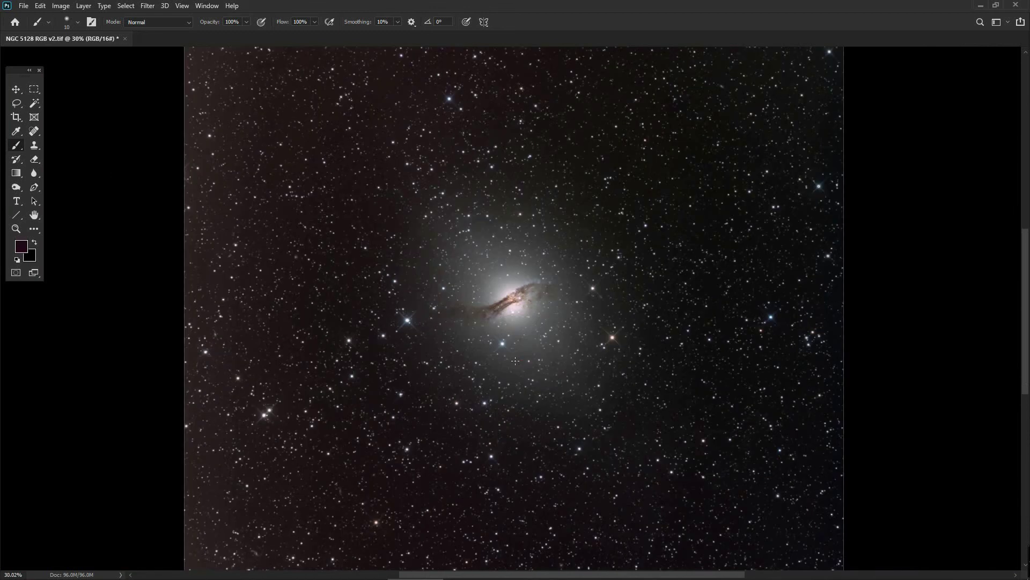
{"action": "scroll", "coordinate": [515, 361], "scroll_direction": "up", "scroll_amount": 2}
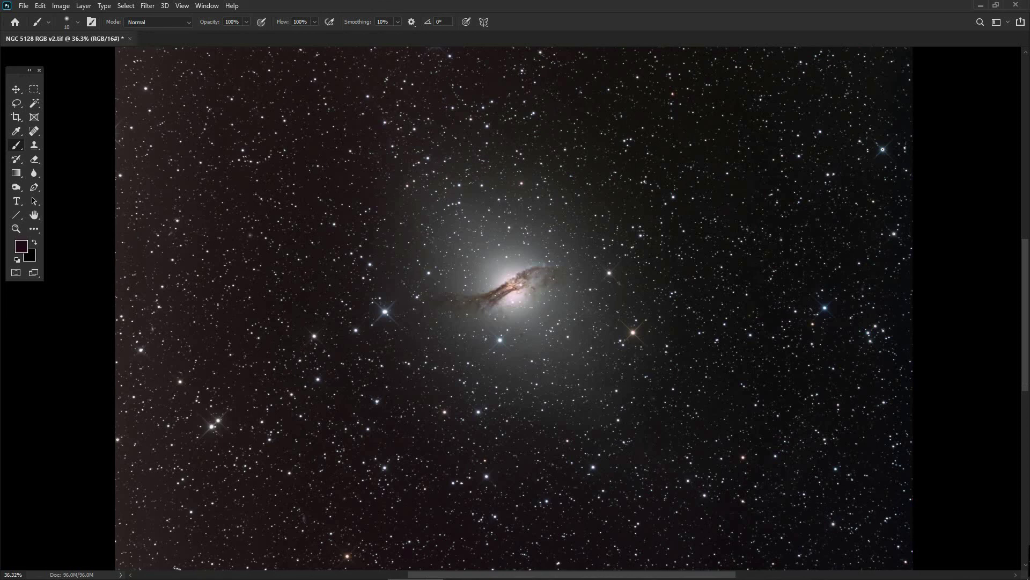
{"action": "scroll", "coordinate": [720, 286], "scroll_direction": "down", "scroll_amount": 2}
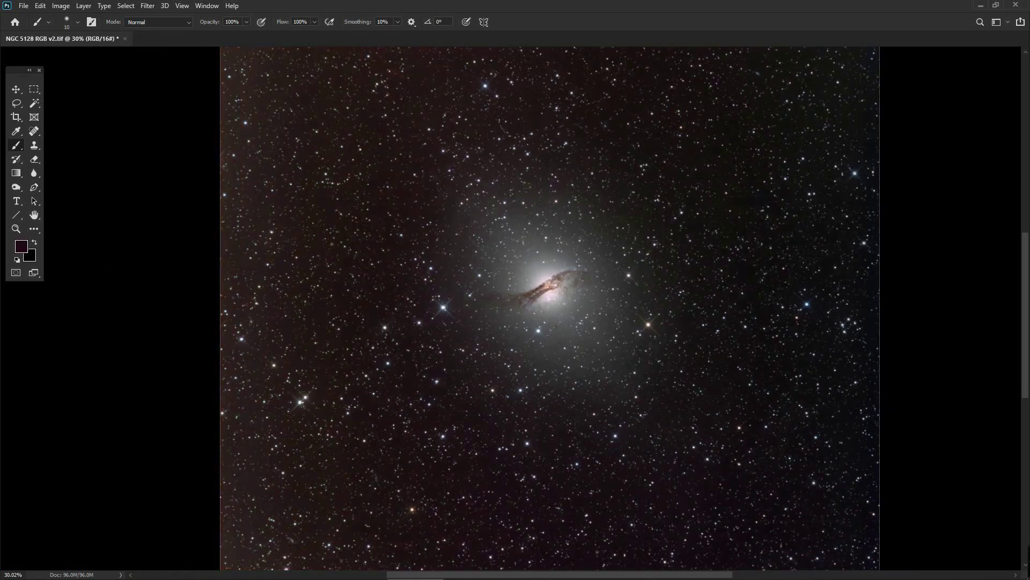
{"action": "scroll", "coordinate": [664, 383], "scroll_direction": "up", "scroll_amount": 5}
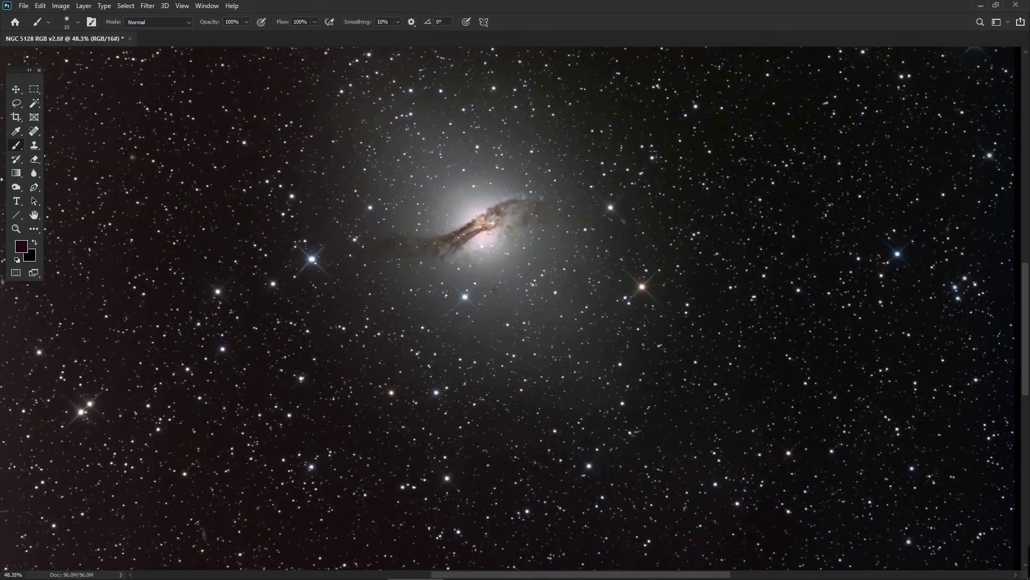
{"action": "left_click_drag", "start_coordinate": [642, 336], "coordinate": [668, 413]}
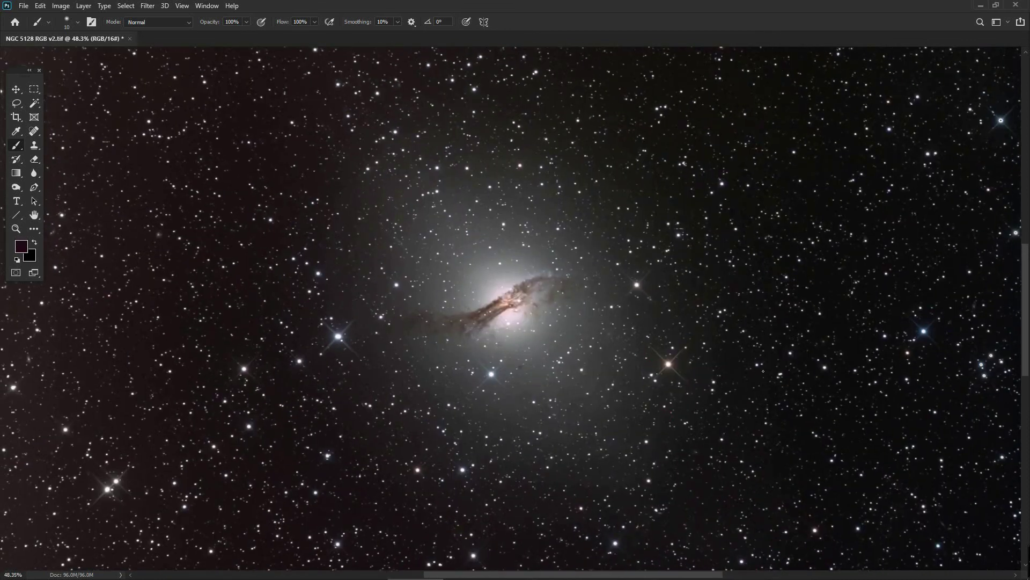